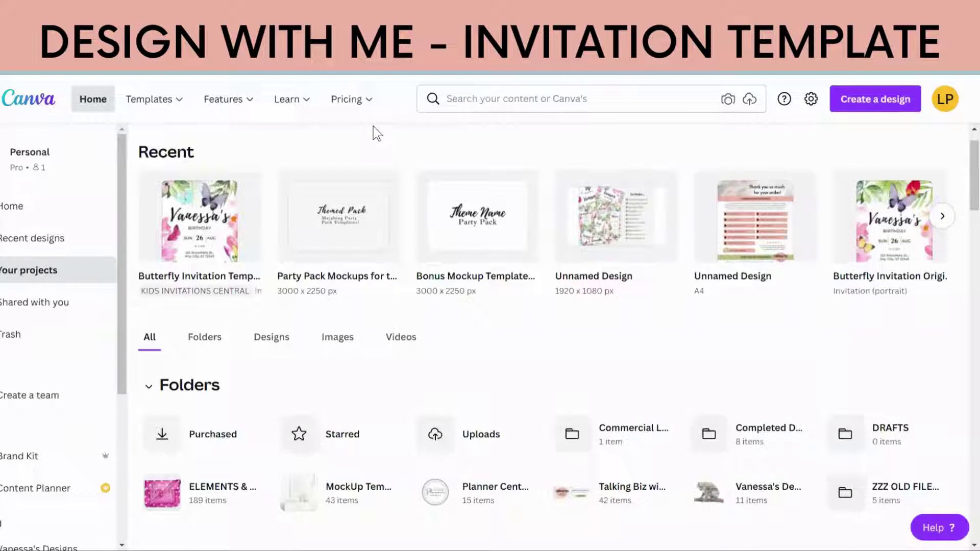
Step: Create an Invitation (Portrait) design and apply the birthday invitation layout from The Ultimate Party Pack Toolkit folder
left_click(875, 100)
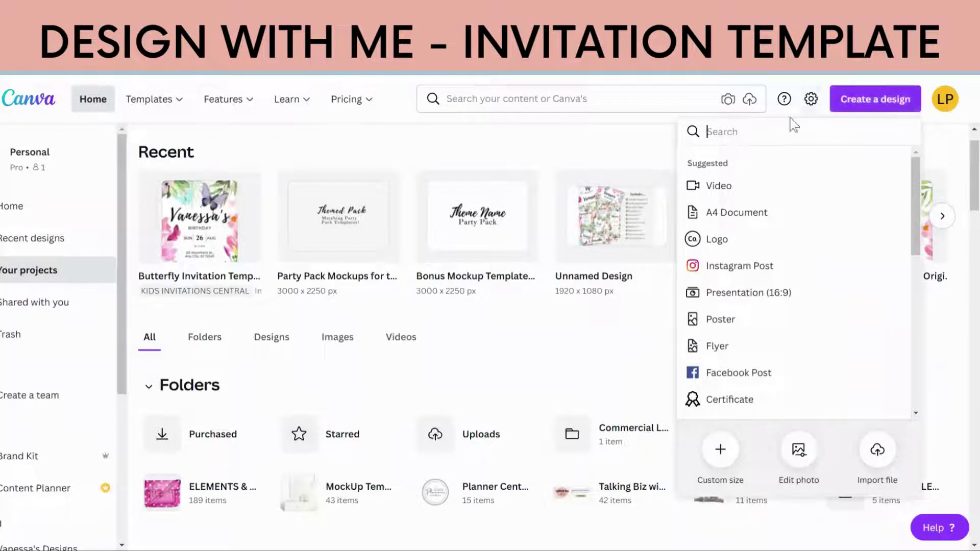
type("invi")
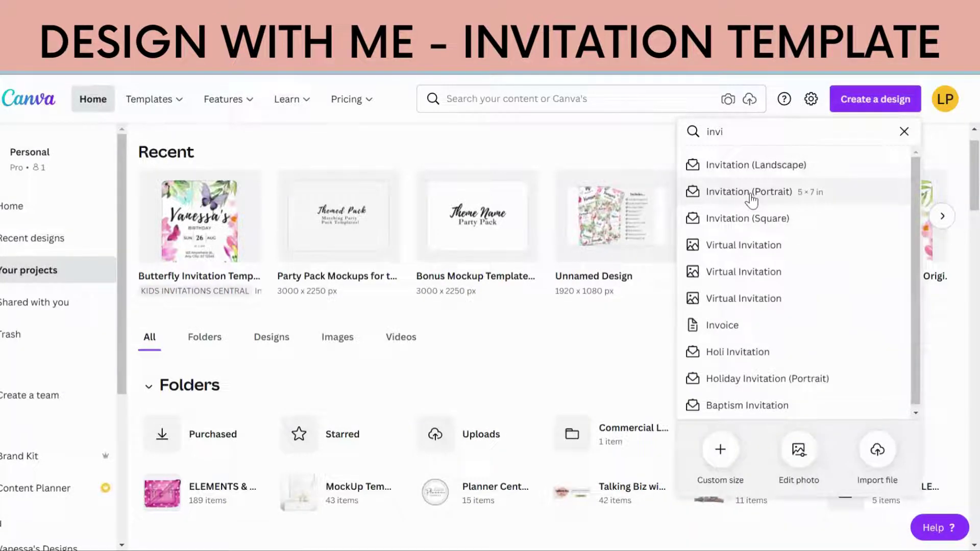
left_click(750, 193)
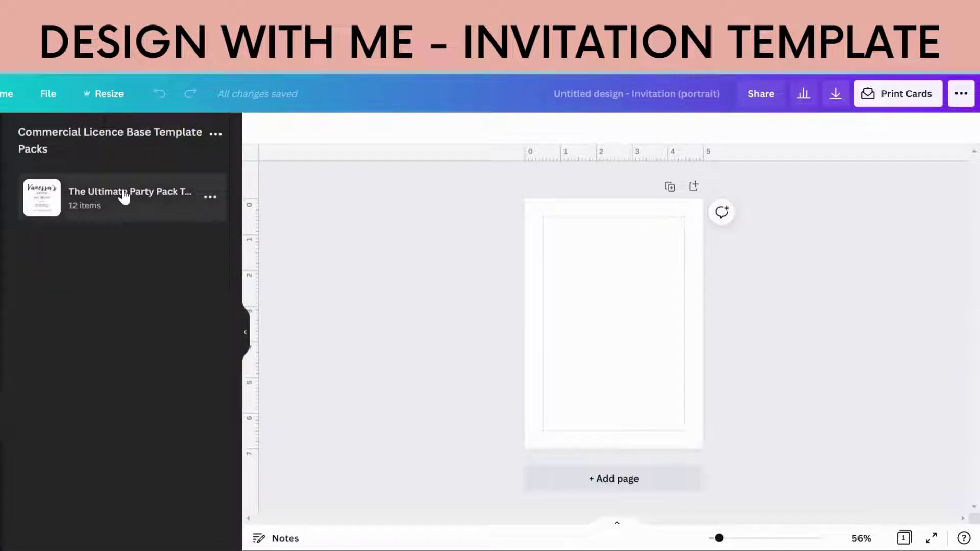
left_click(123, 195)
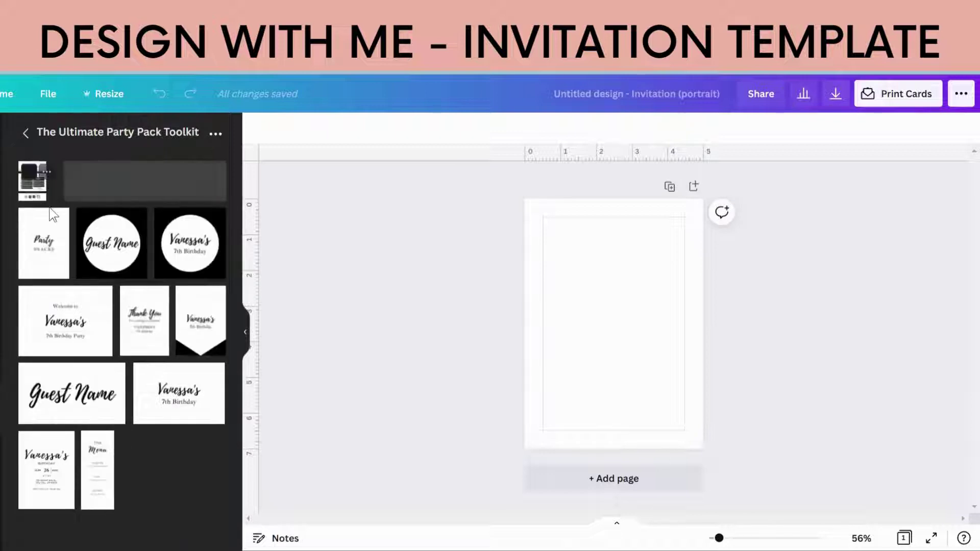
left_click(62, 481)
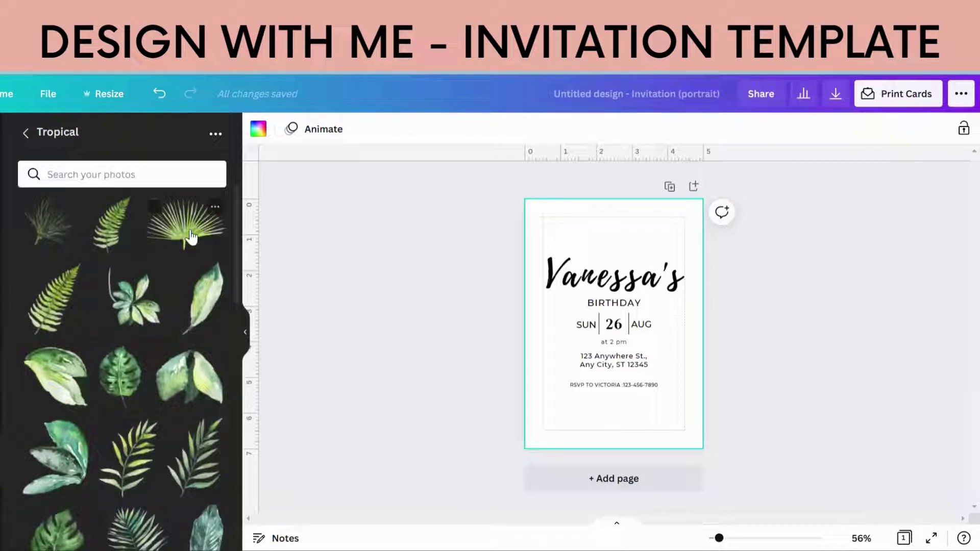
Step: Place the fan palm leaf upside down at the page's top centre and the thin-bladed grass plant at the bottom centre, both partly off the page
left_click(191, 236)
left_click_drag(614, 396, 614, 251)
left_click_drag(625, 329, 622, 189)
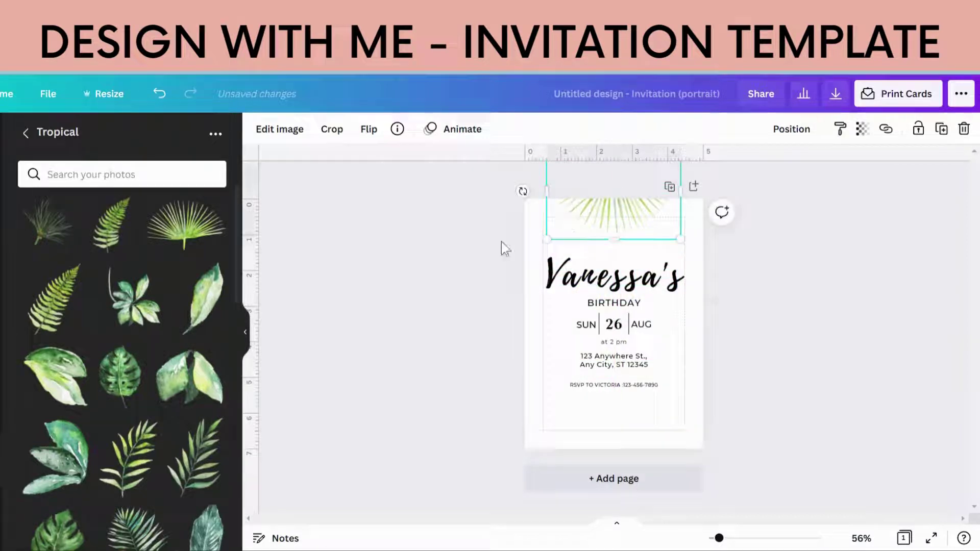
left_click(499, 243)
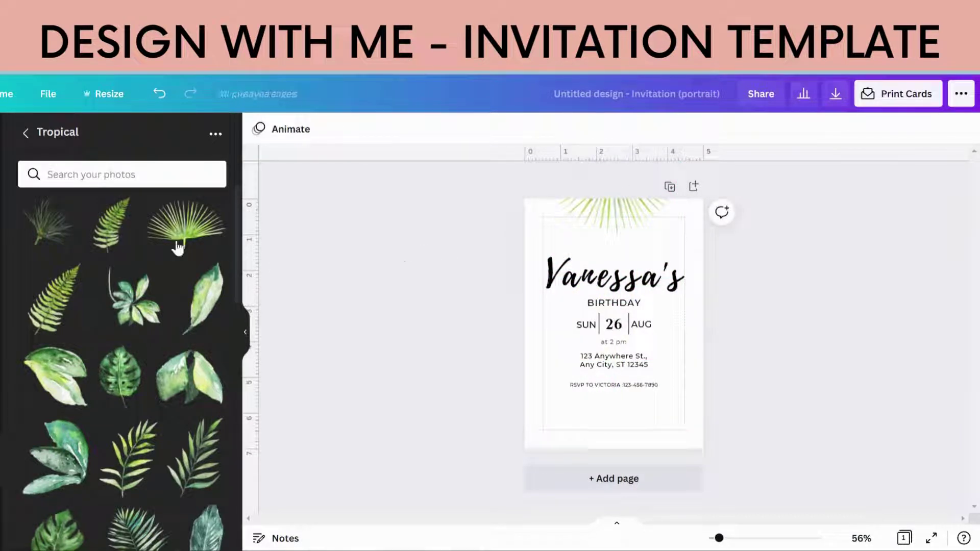
left_click(29, 210)
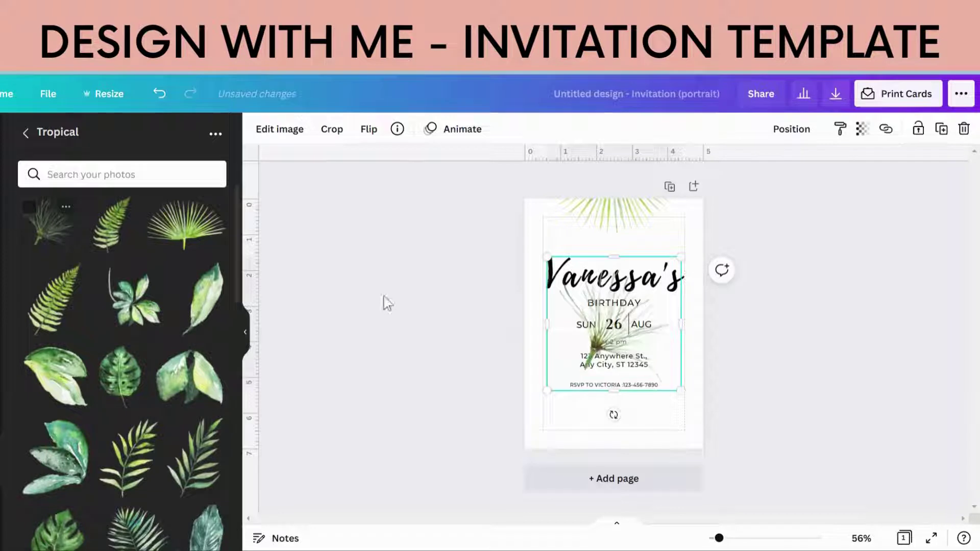
left_click_drag(606, 342, 608, 480)
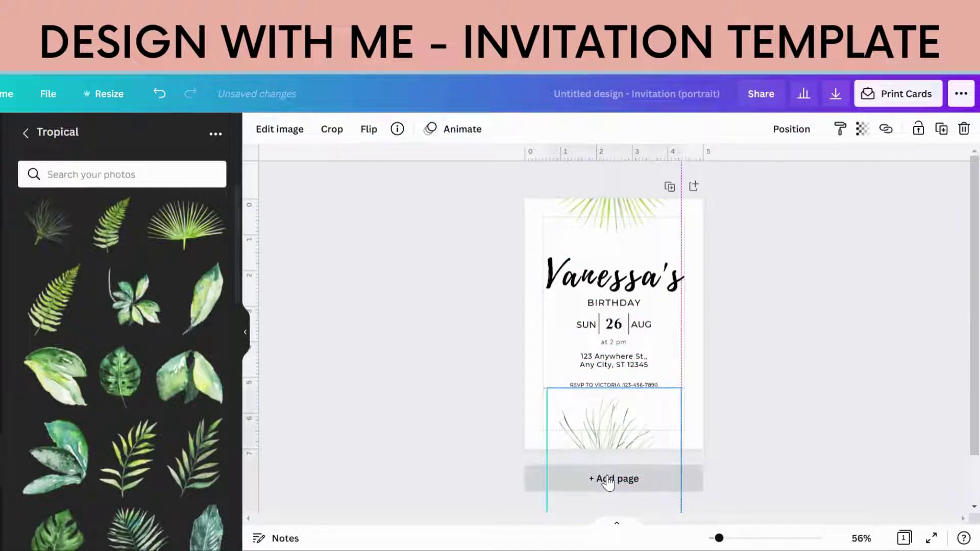
left_click(400, 329)
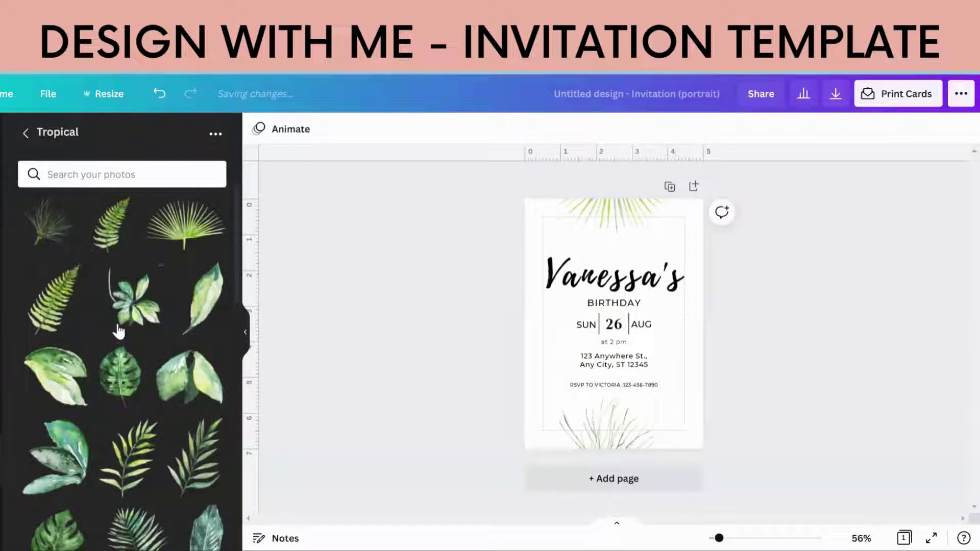
Step: Place the green leaf cluster in the page's top-left corner and the broad dark-green leaves in the bottom-right corner
left_click(134, 304)
left_click_drag(601, 351, 535, 219)
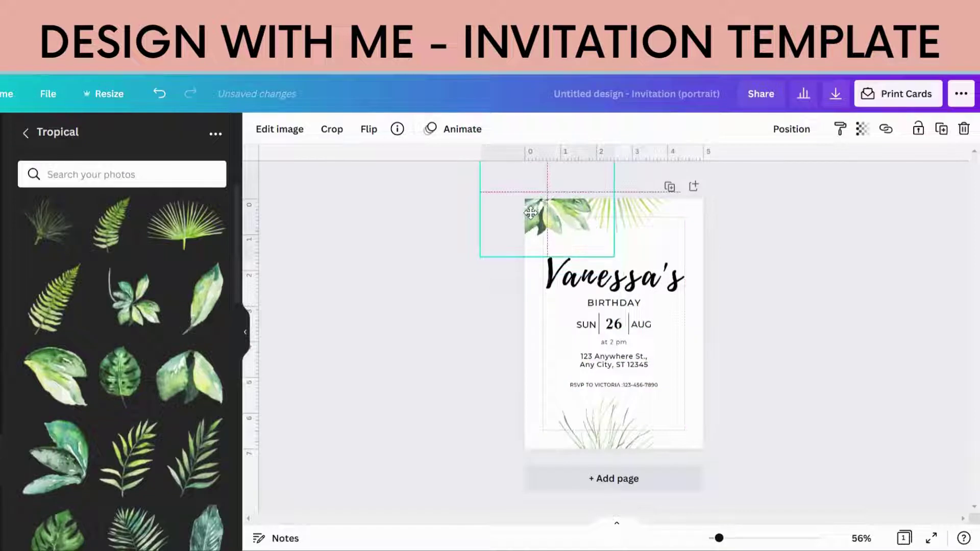
left_click(445, 280)
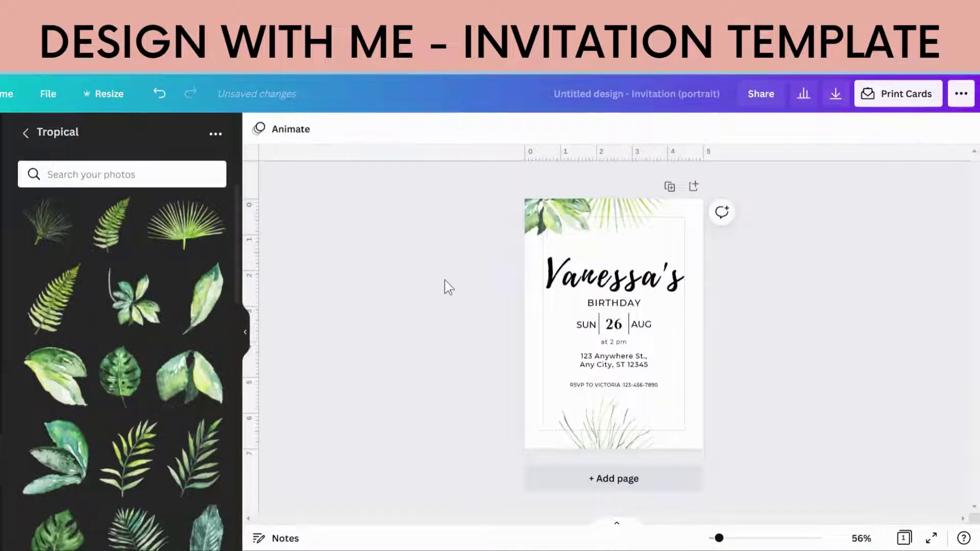
left_click(73, 461)
left_click_drag(648, 326, 718, 440)
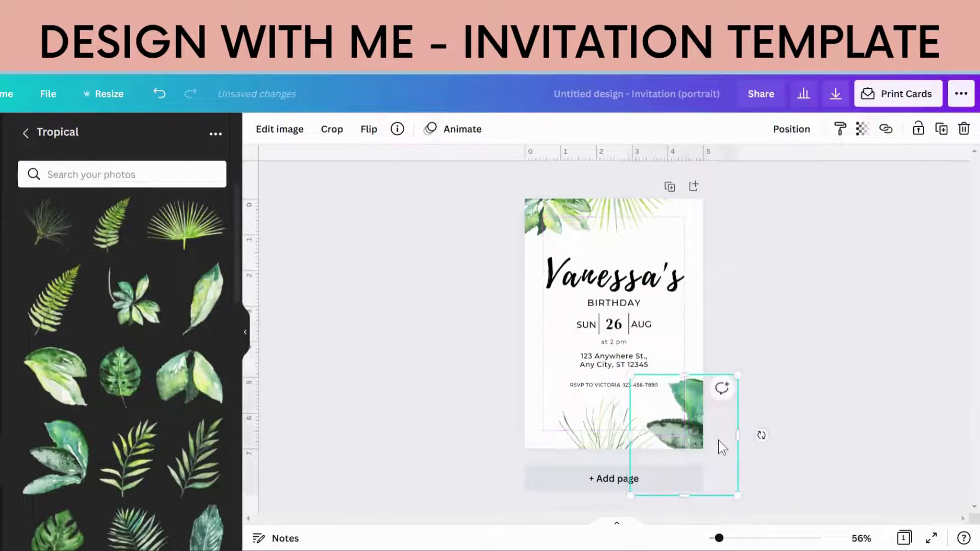
left_click(522, 392)
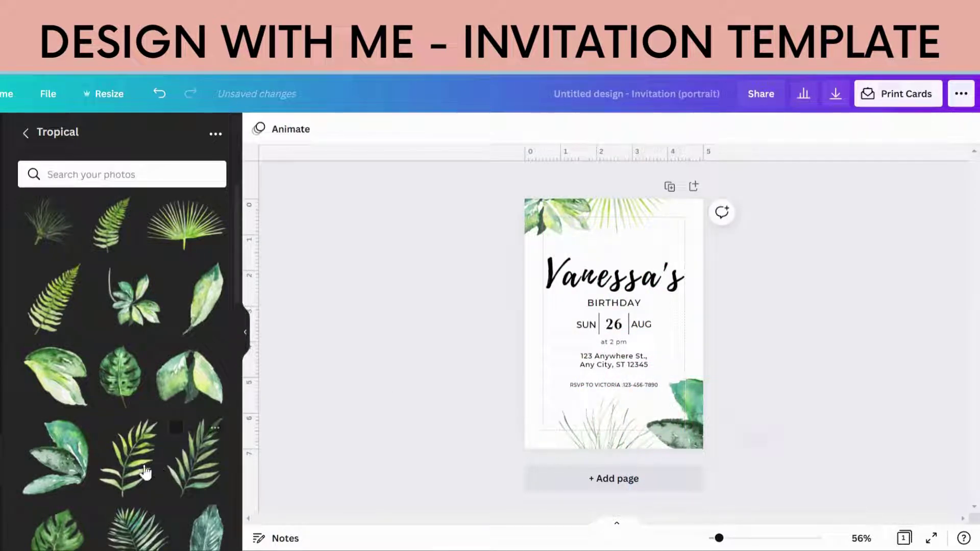
Step: Place the yellow-green frond in the page's bottom-left corner and a rotated fern in the top-right corner, both running off the page
left_click(125, 482)
left_click_drag(559, 372, 513, 494)
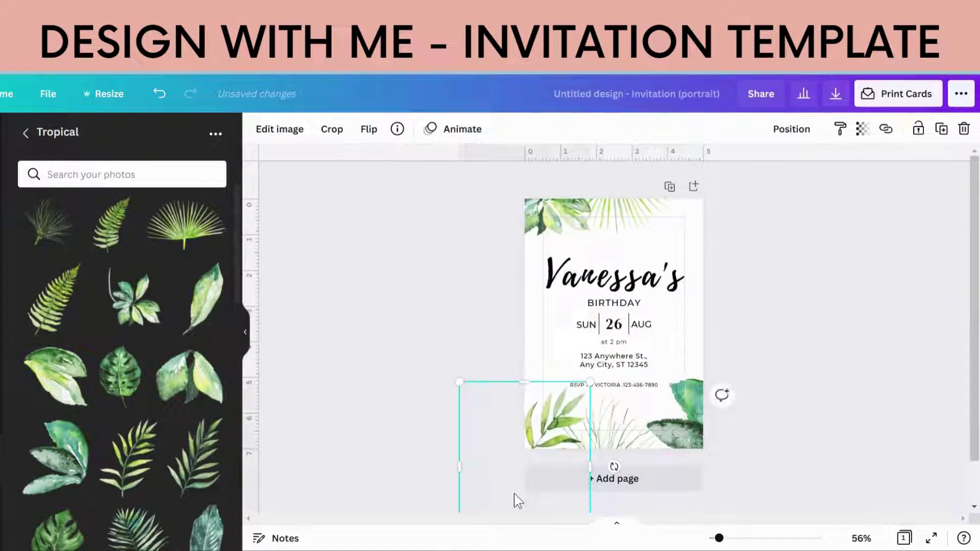
left_click(410, 328)
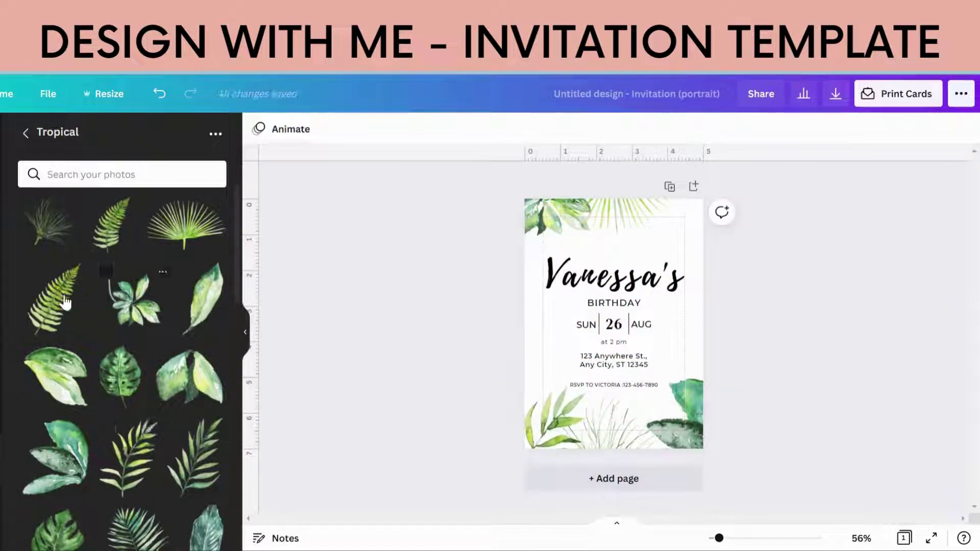
left_click(56, 308)
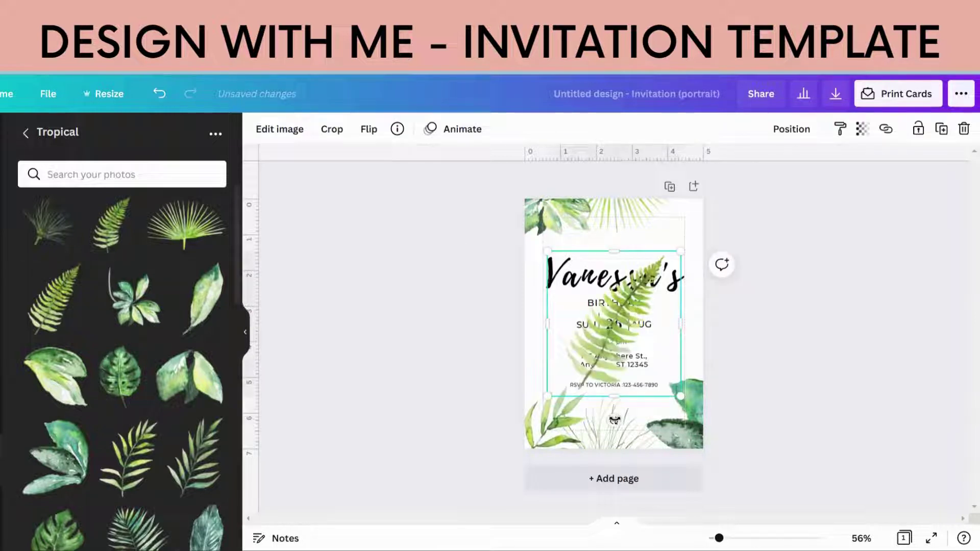
left_click_drag(613, 420, 625, 176)
left_click_drag(618, 293, 707, 152)
left_click(357, 352)
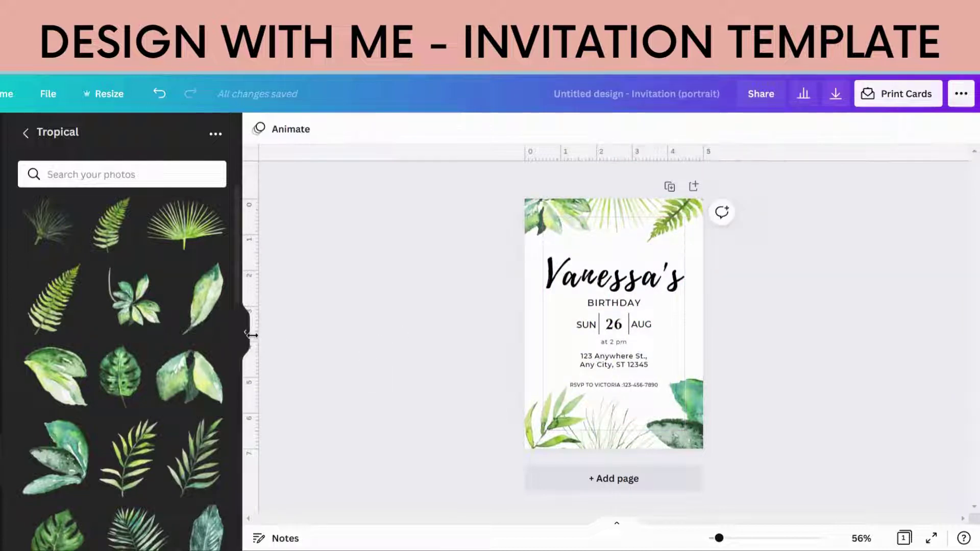
Step: Add the pink orchid stem from the Tropical folder, tilt it, and set it partly off the page's left edge at mid-height
scroll(240, 287, "down", 5)
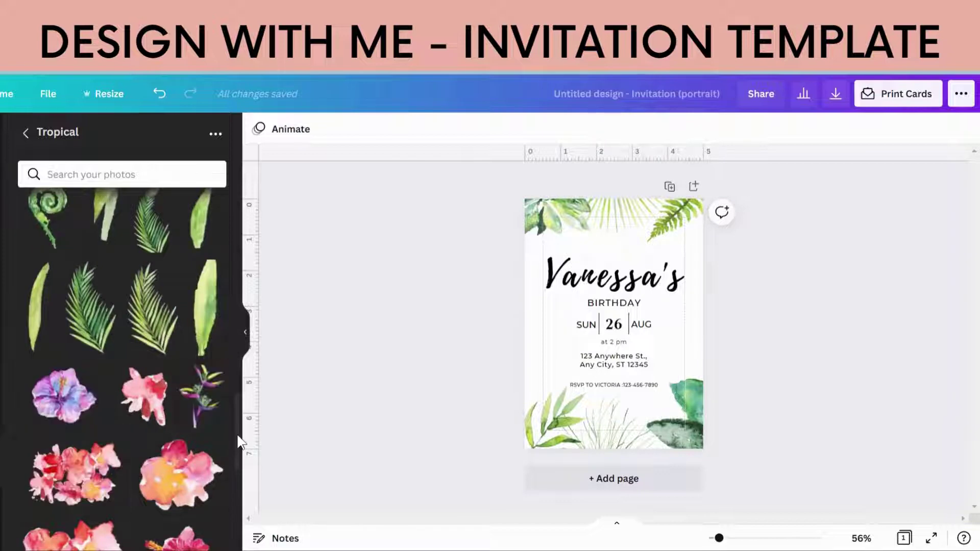
scroll(240, 442, "down", 10)
scroll(241, 500, "down", 5)
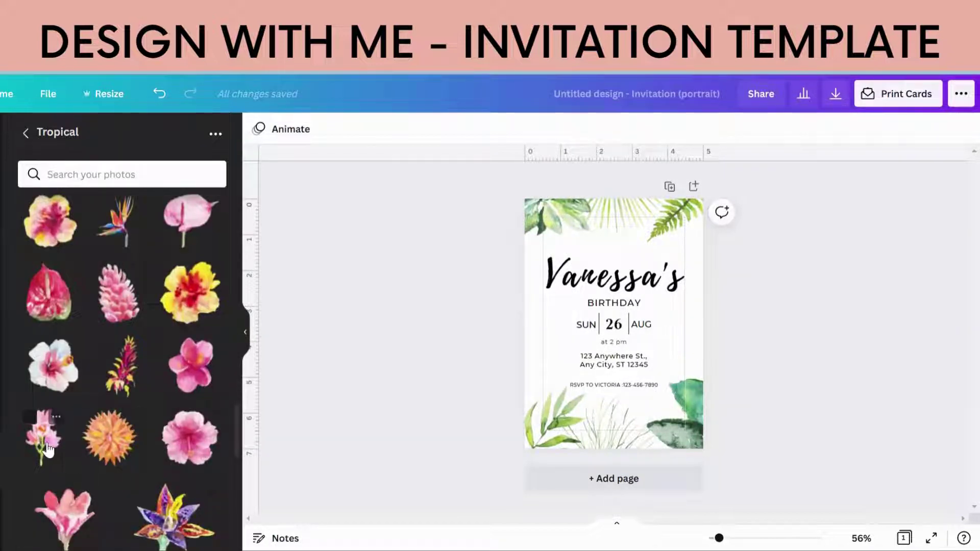
left_click(47, 450)
left_click_drag(617, 426, 551, 407)
left_click_drag(563, 325, 456, 352)
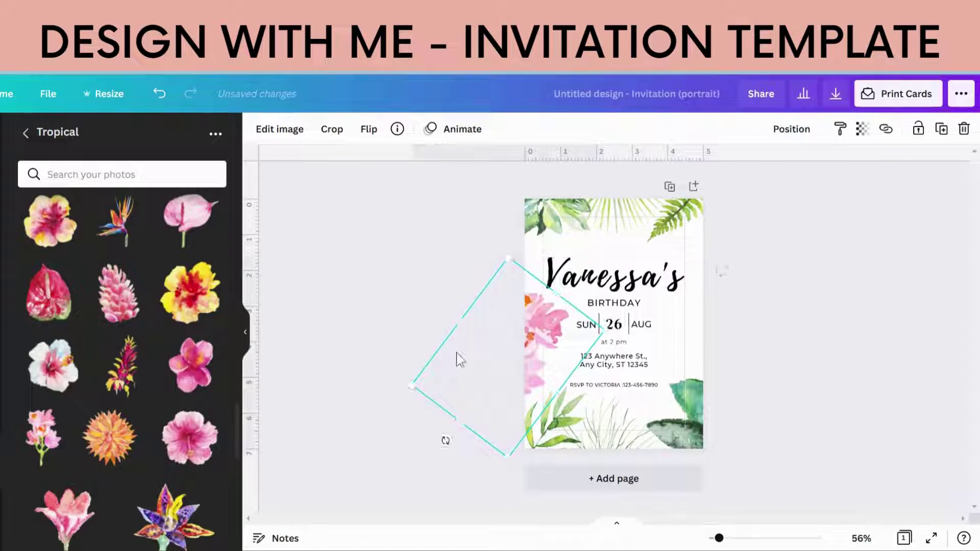
Step: Duplicate the pink orchid, move the copy to the page's right edge, and rotate it to balance the left one
left_click(941, 130)
left_click_drag(518, 328, 701, 289)
left_click_drag(638, 406, 790, 413)
left_click_drag(752, 315, 781, 348)
left_click_drag(807, 422, 805, 448)
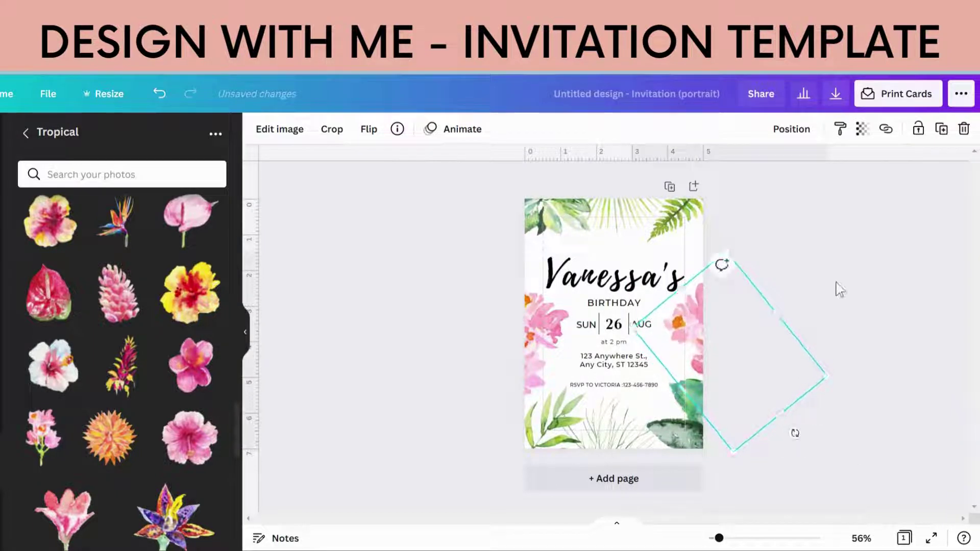
key("Delete")
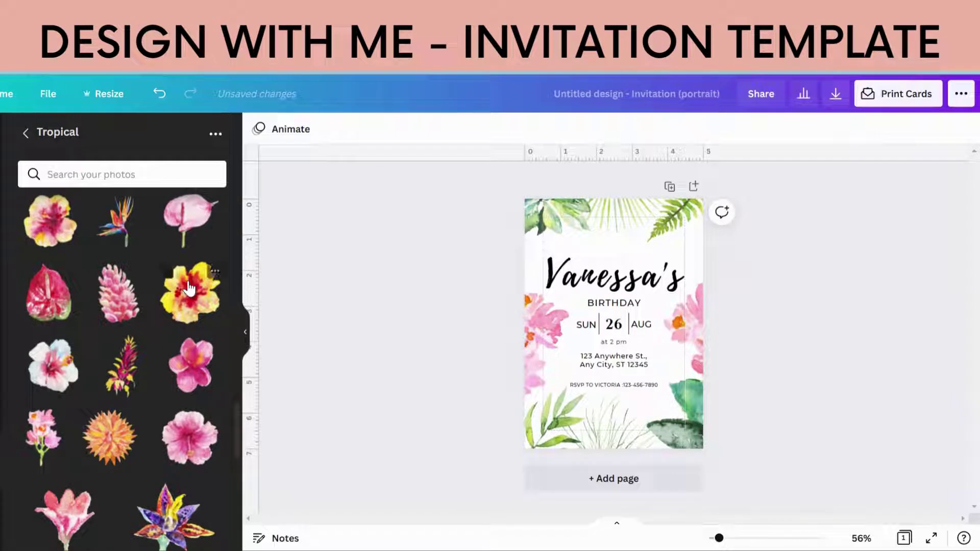
Step: Place the spiky red-and-yellow flower at the page's bottom edge, beside the dark-green leaves
left_click(132, 377)
left_click_drag(632, 376, 640, 462)
left_click(885, 248)
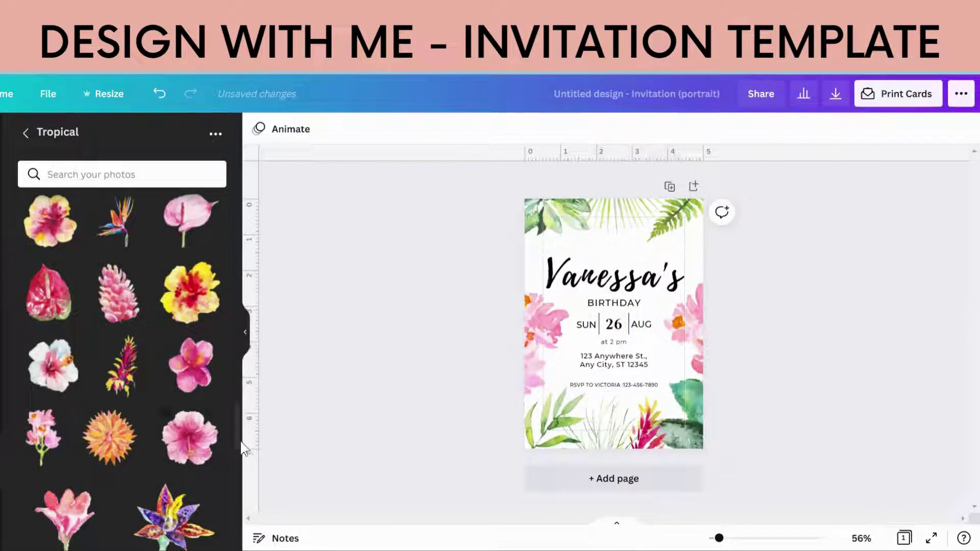
Step: Add the hanging red heliconia flower from further down the Tropical folder to the page's top-right corner, over the fern
left_click_drag(238, 434, 242, 495)
scroll(243, 501, "down", 1)
left_click(137, 383)
left_click_drag(622, 306, 705, 162)
left_click(761, 375)
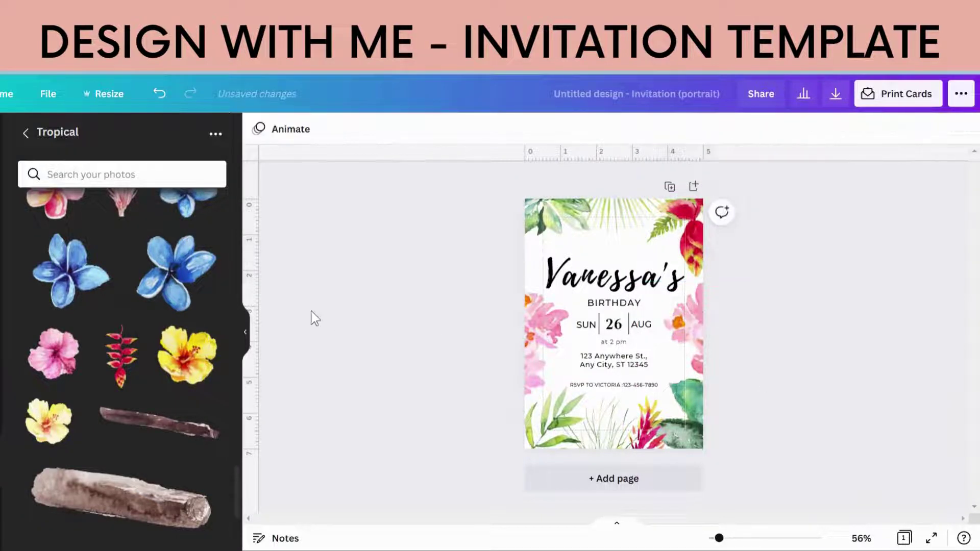
Step: Add the purple-and-green tropical flower to the page's bottom edge, over the yellow-green frond in the left corner
left_click_drag(239, 478, 242, 344)
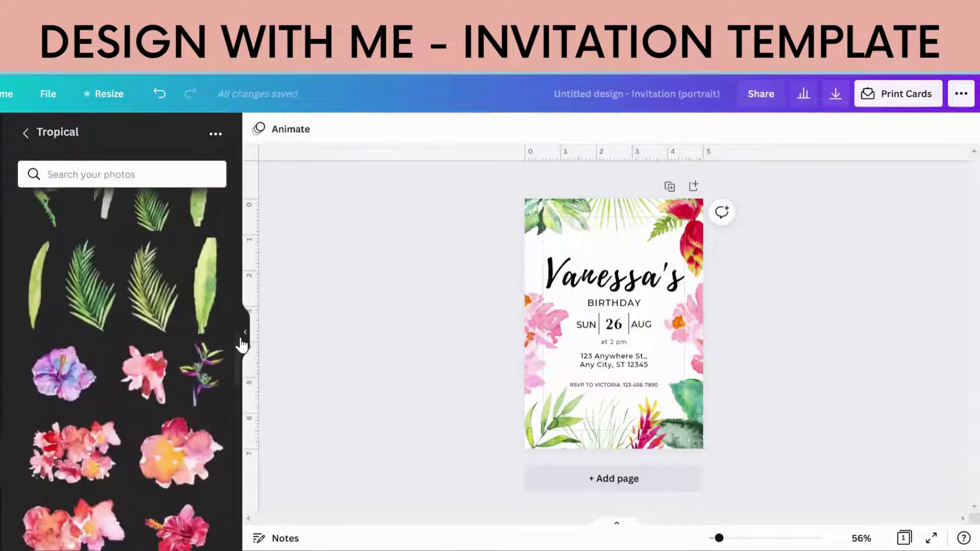
left_click(198, 392)
left_click_drag(604, 388, 555, 493)
left_click(442, 391)
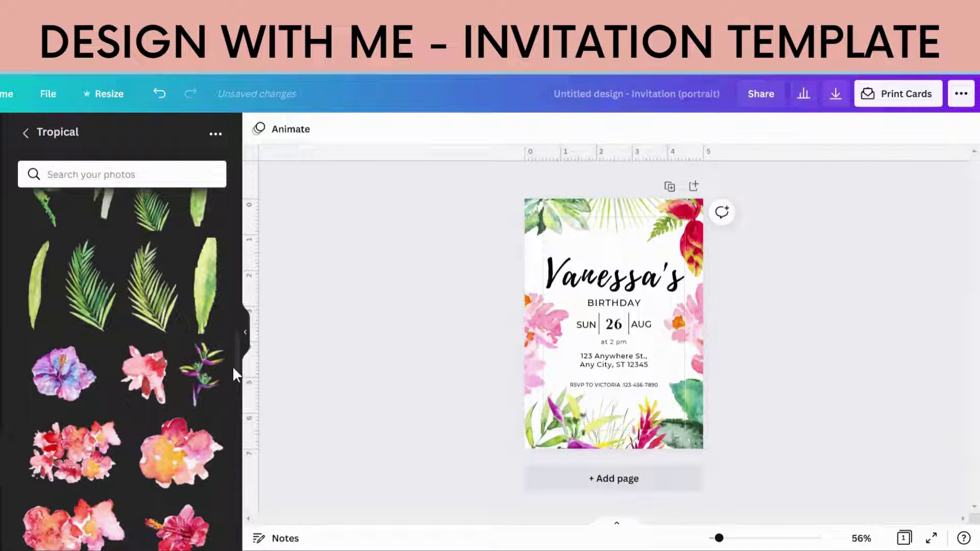
Step: Add the large orange-and-blue bird of paradise flower to the page's top-left corner, partly off the left edge
left_click_drag(240, 372, 228, 396)
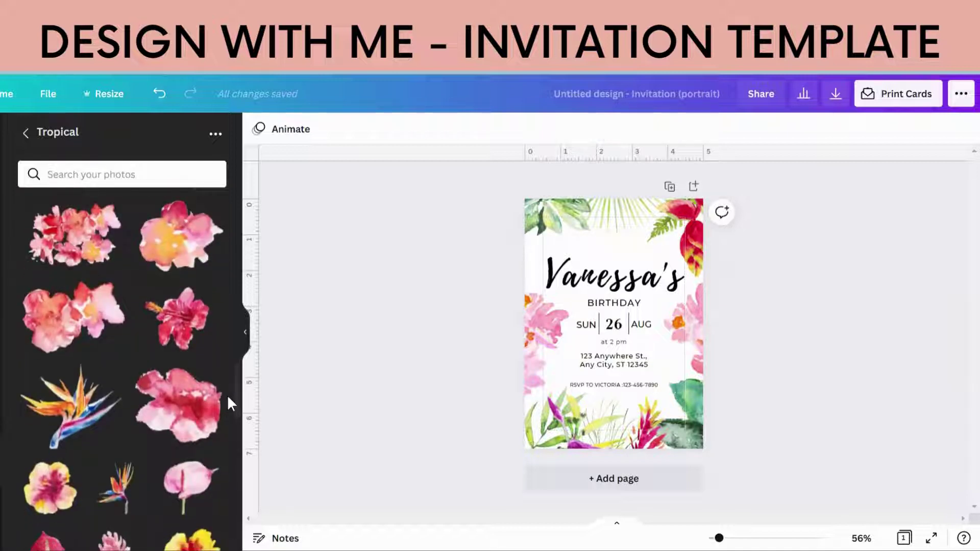
left_click(69, 408)
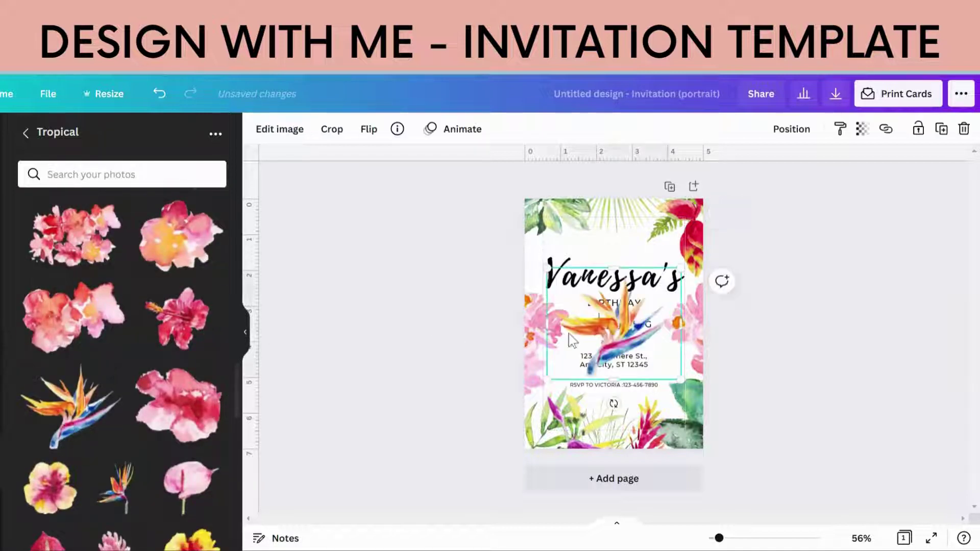
left_click_drag(591, 333, 494, 234)
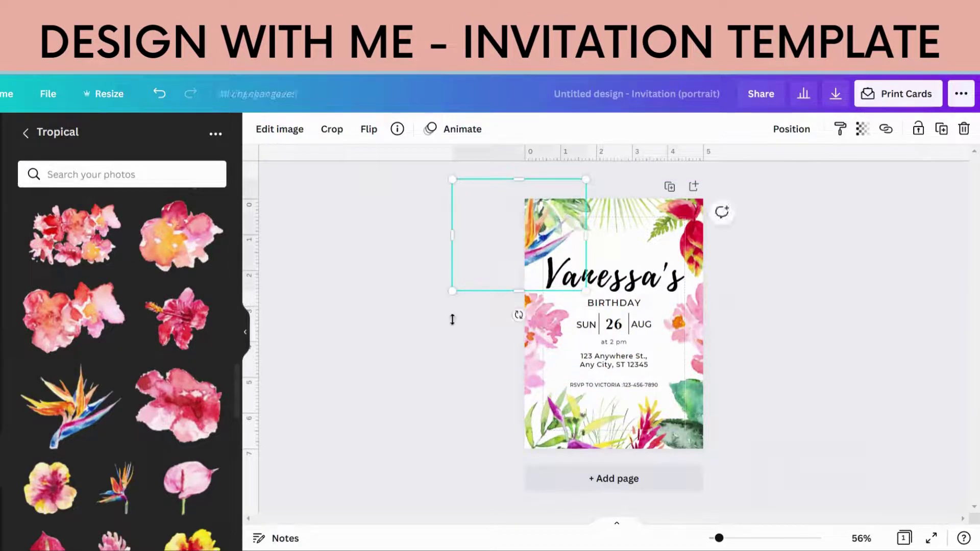
left_click(442, 433)
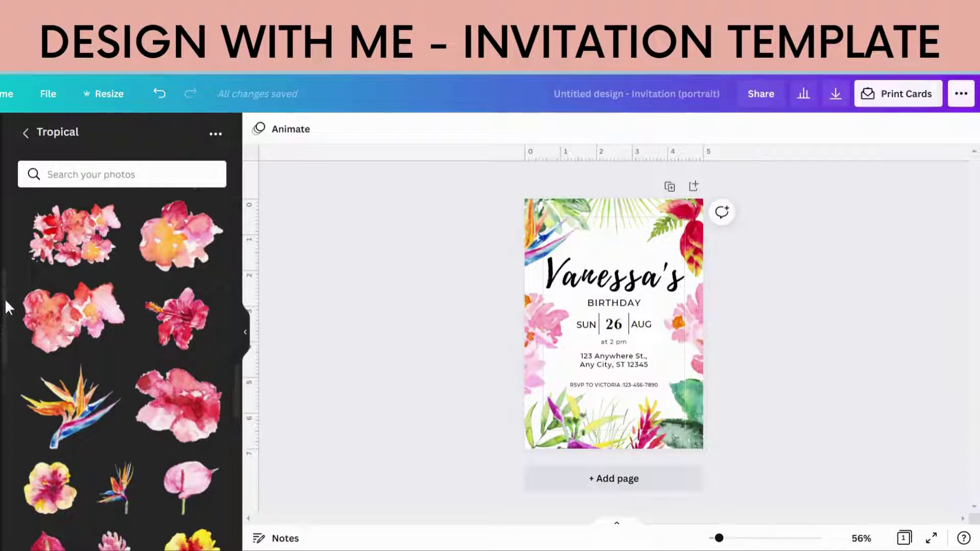
Step: Add the purple butterfly from the Butterfly folder, shrink it, and centre it above the name heading
left_click(1, 273)
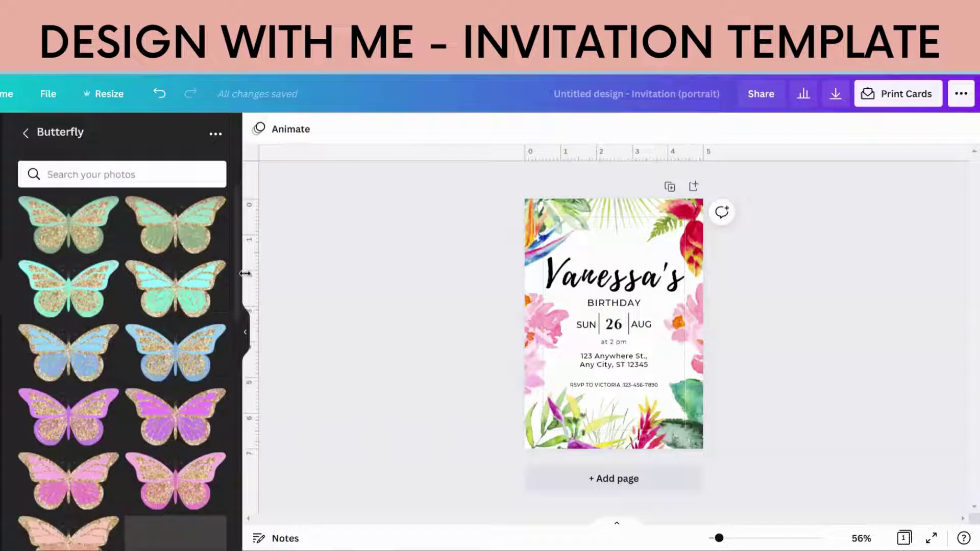
left_click_drag(241, 288, 232, 499)
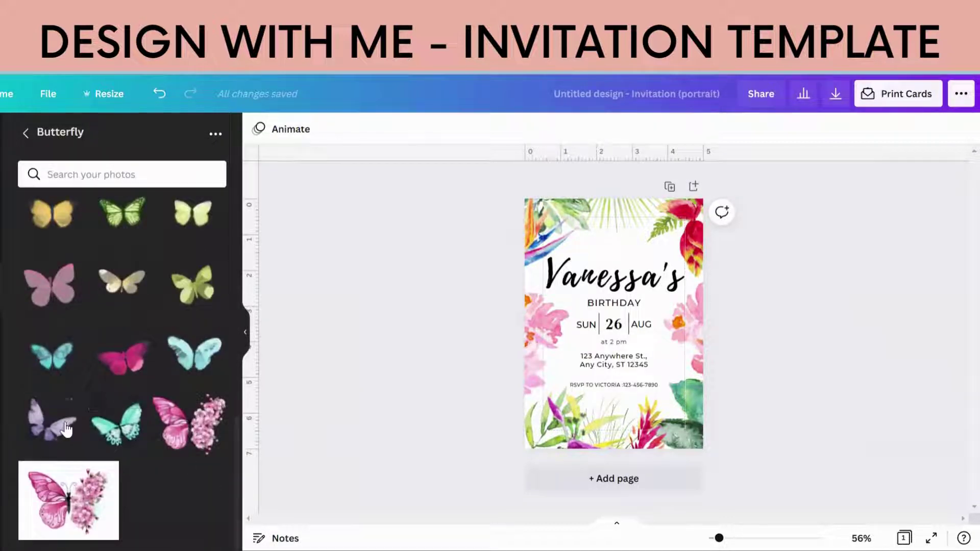
left_click(49, 424)
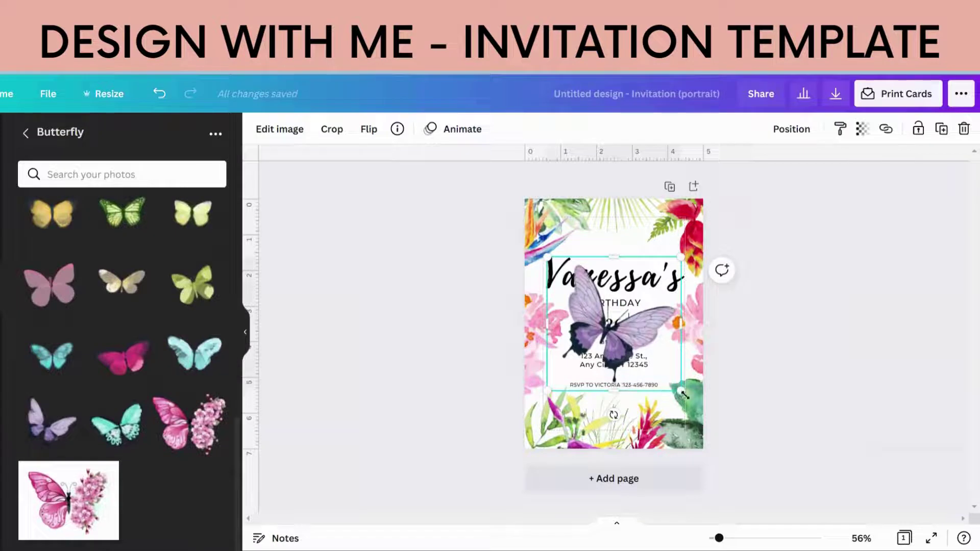
left_click_drag(663, 383, 636, 354)
left_click_drag(597, 302, 617, 248)
left_click_drag(671, 304, 617, 246)
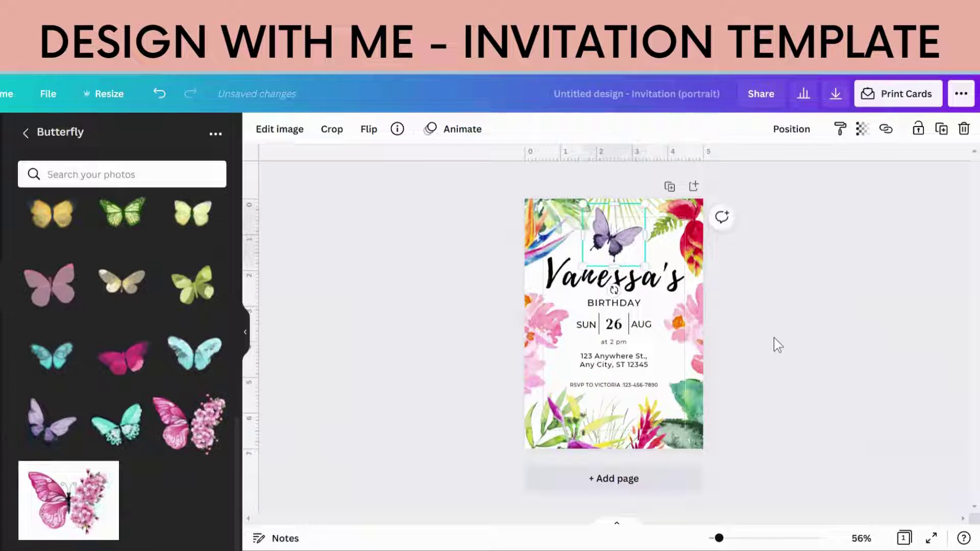
Step: Add the turquoise butterfly with patterned lower wings, shrink it, and place it over the leaves in the page's bottom-left corner
left_click(774, 338)
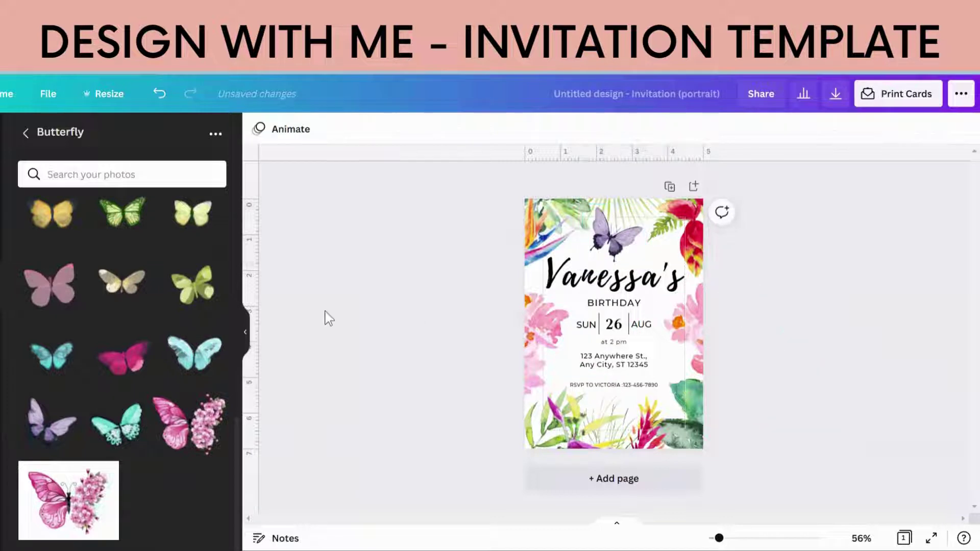
left_click(107, 434)
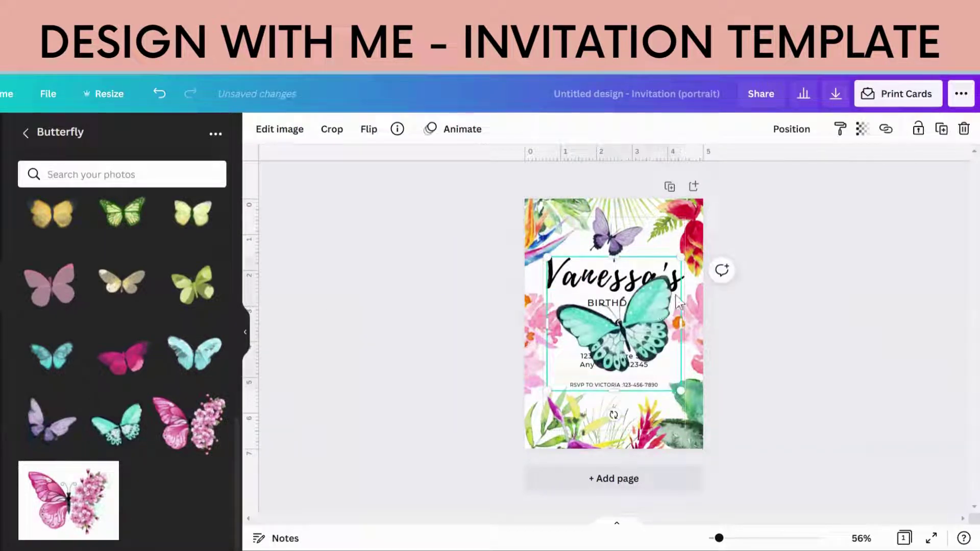
left_click_drag(684, 260, 554, 403)
left_click_drag(541, 414, 557, 417)
left_click(341, 300)
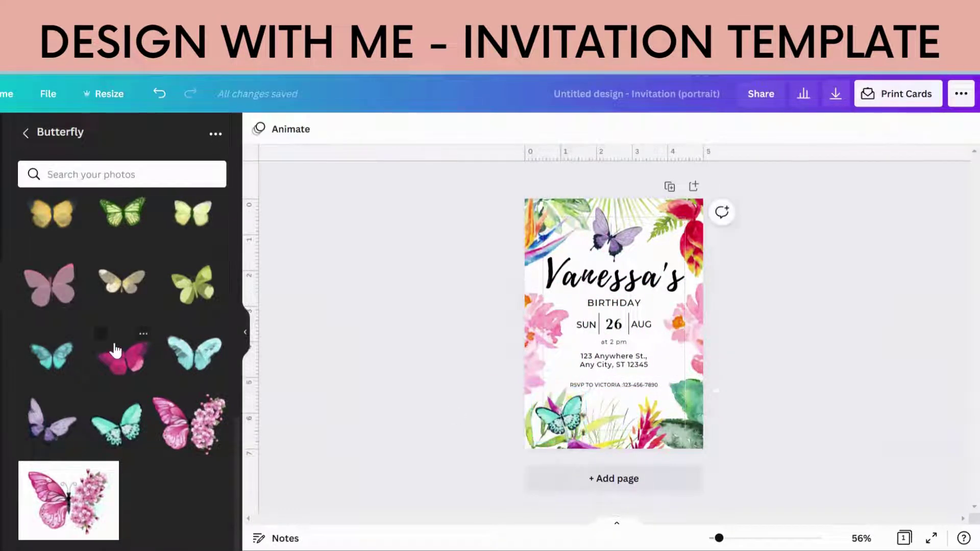
Step: Add the magenta butterfly, shrink it, and place it over the green leaf in the page's bottom-right corner
left_click(127, 375)
left_click_drag(543, 258, 682, 413)
left_click(807, 295)
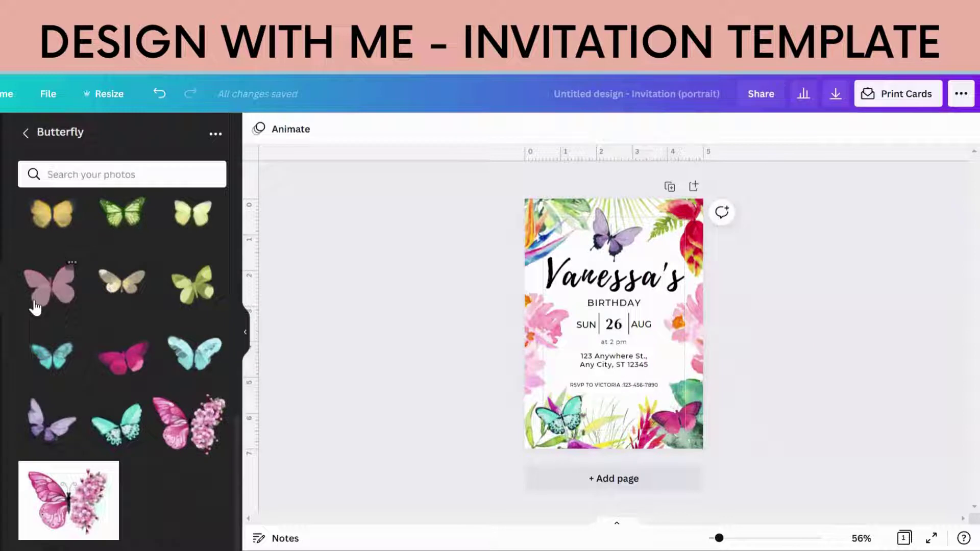
Step: Add the small teal butterfly, shrink and tilt it, and place it beneath the pink flower on the page's left edge
left_click(56, 361)
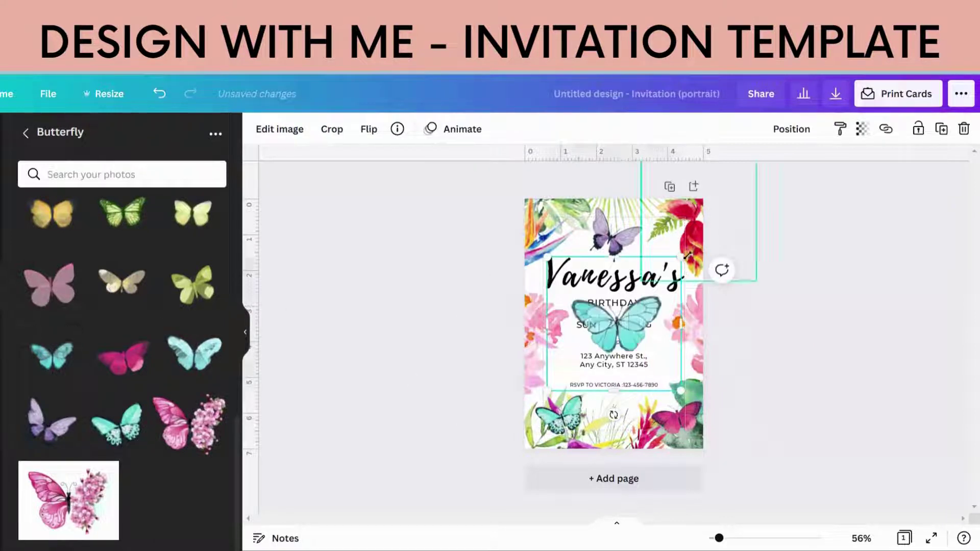
left_click_drag(681, 257, 581, 366)
left_click_drag(558, 403, 520, 331)
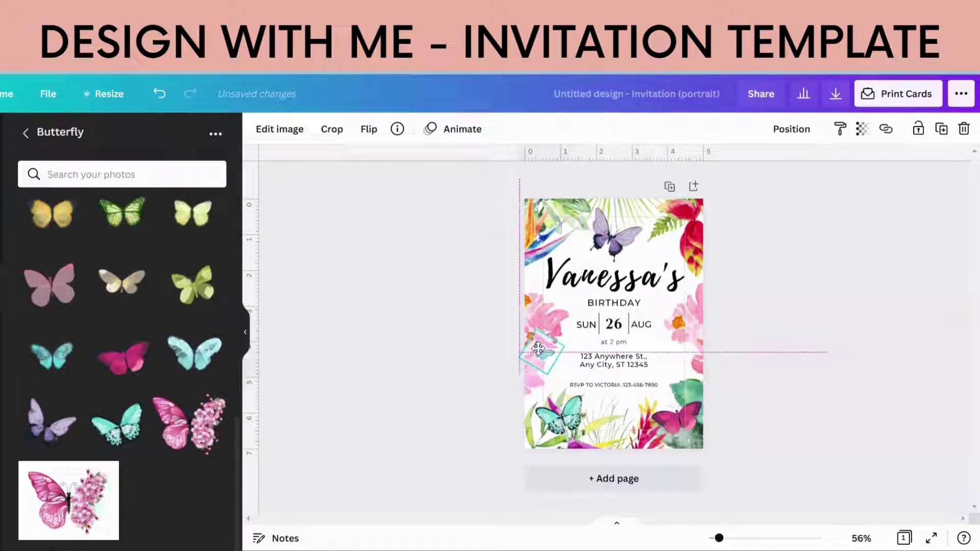
left_click(442, 323)
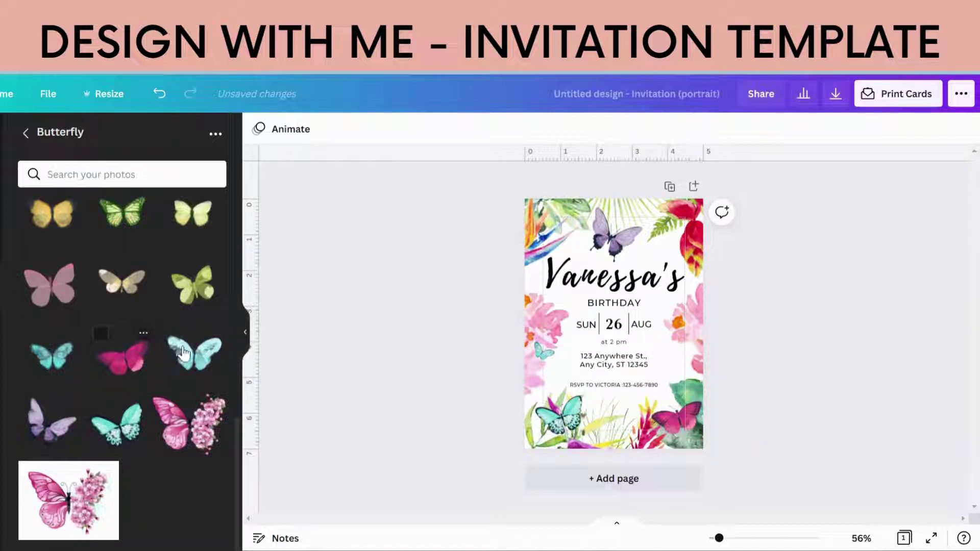
Step: Add the cream butterfly, shrink and tilt it, and place it over the lower petals of the pink flower on the page's right edge
left_click(121, 290)
left_click_drag(549, 257, 620, 330)
left_click_drag(647, 413, 676, 411)
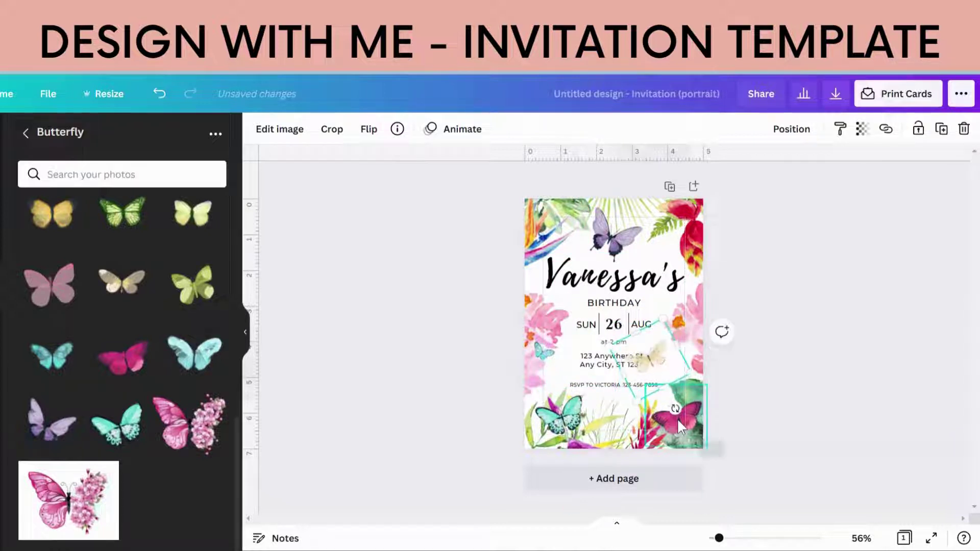
left_click_drag(690, 366, 722, 372)
left_click(761, 332)
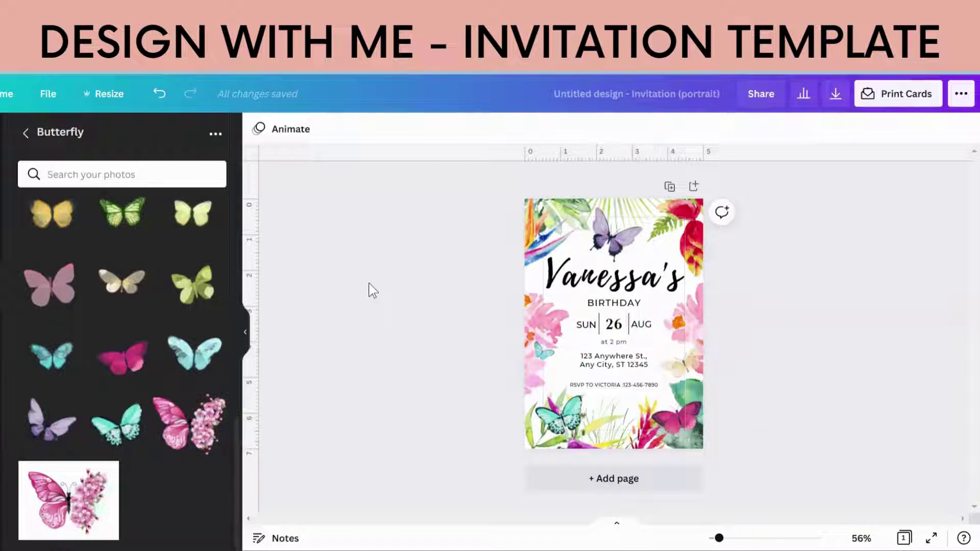
Step: Rename the design as original
left_click(656, 94)
key("BackSpace")
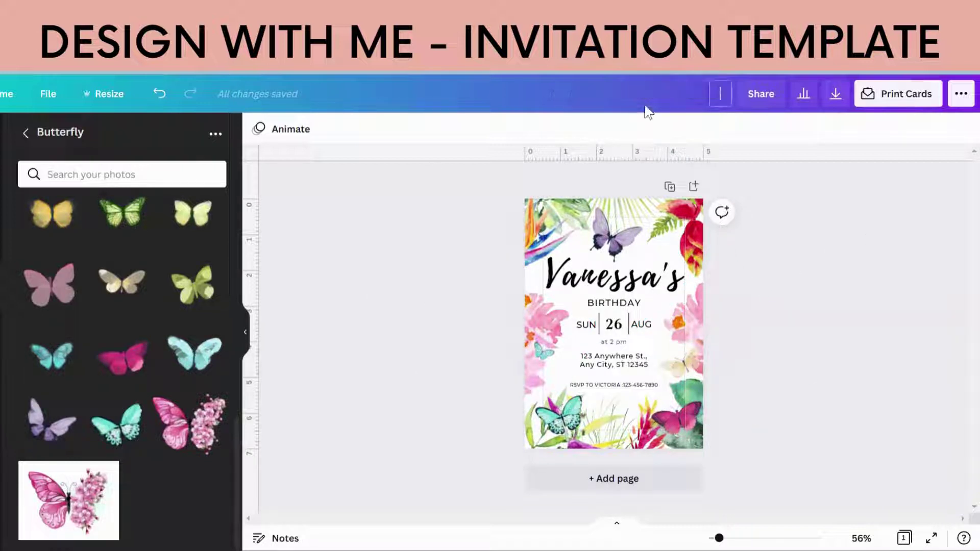
type("original")
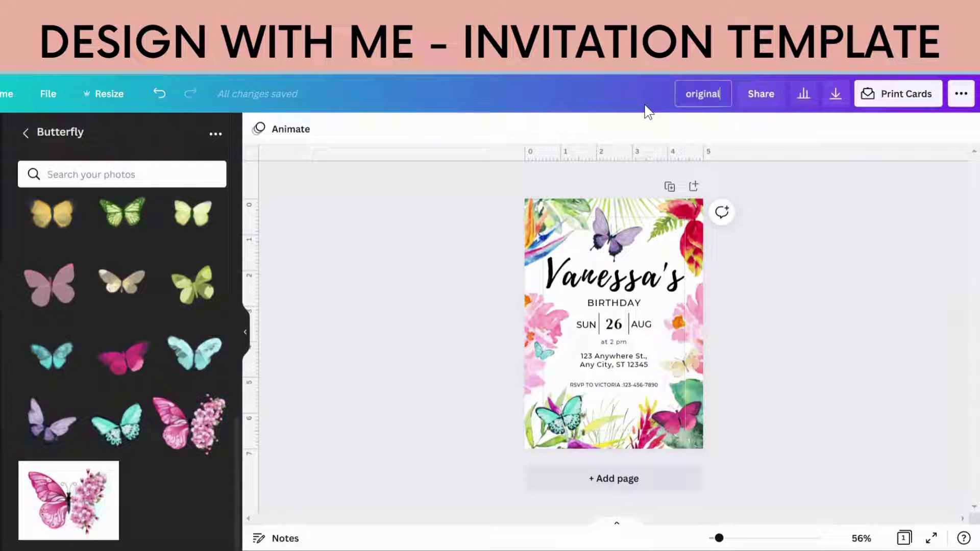
key("Return")
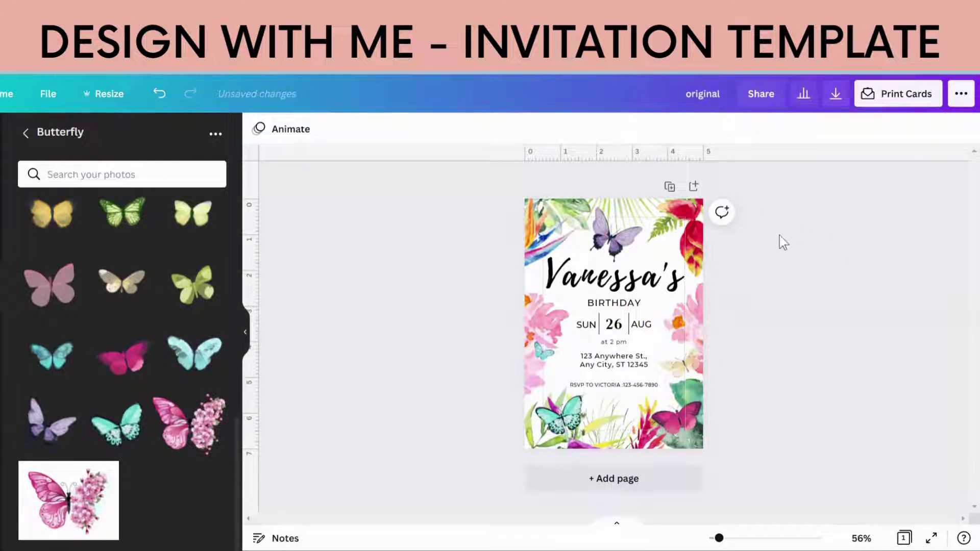
Step: Duplicate the invitation page and delete all the text from the copy, keeping only the flower and butterfly frame
left_click(670, 186)
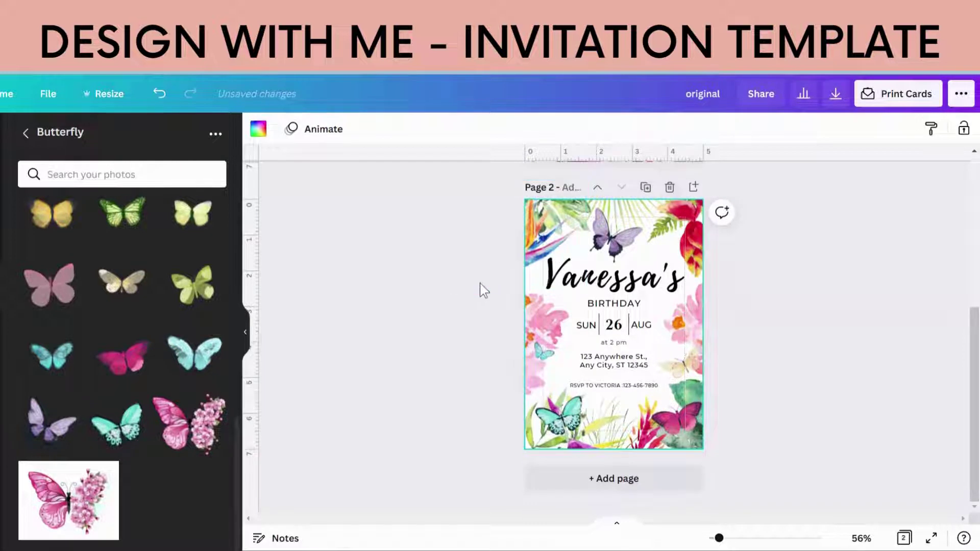
left_click(601, 295)
key("Delete")
left_click(601, 295)
key("Delete")
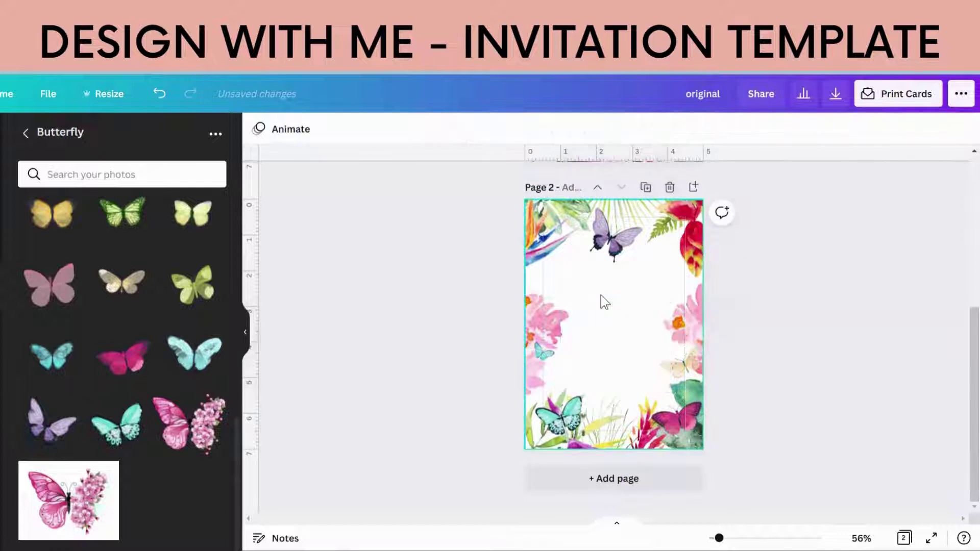
left_click_drag(451, 180, 586, 292)
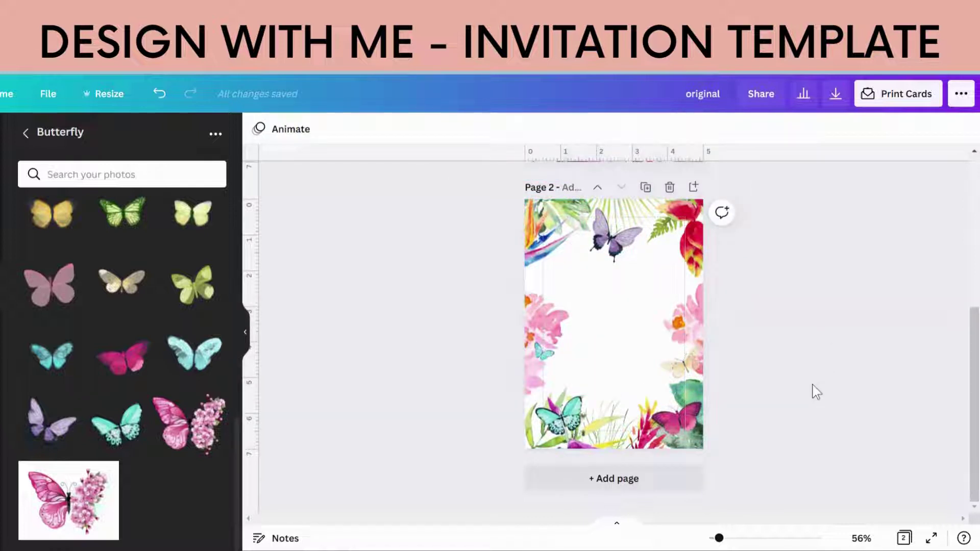
Step: Download the text-free frame page as a PNG and dismiss the print offer
left_click(835, 95)
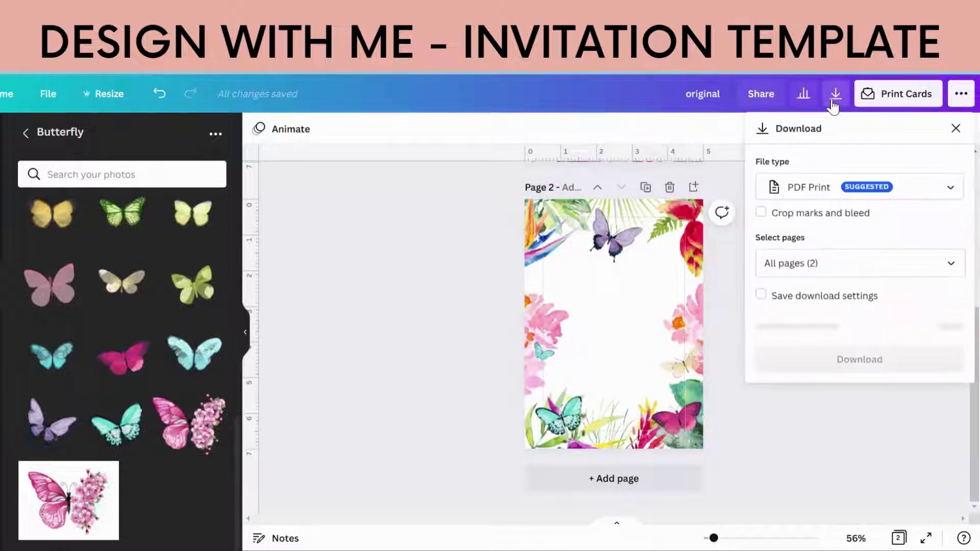
left_click(841, 282)
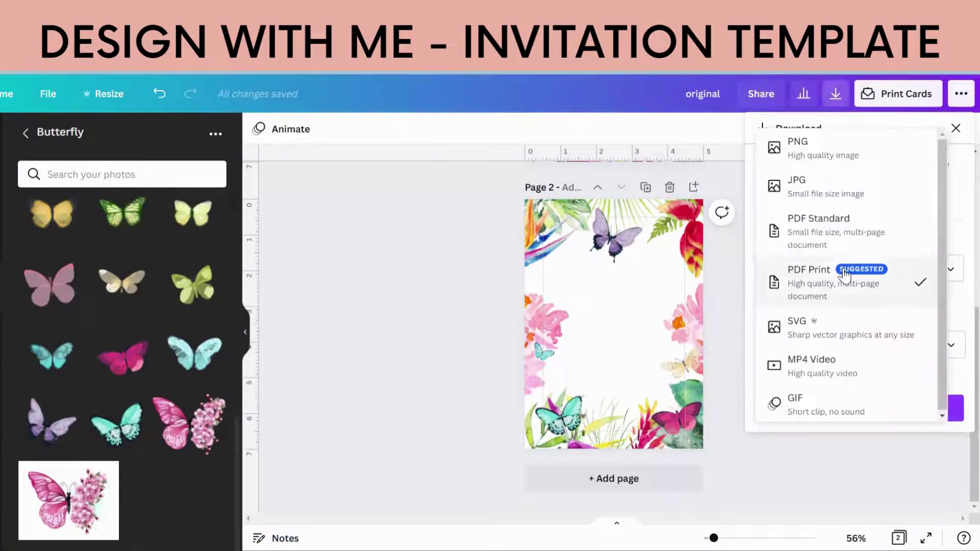
left_click(843, 150)
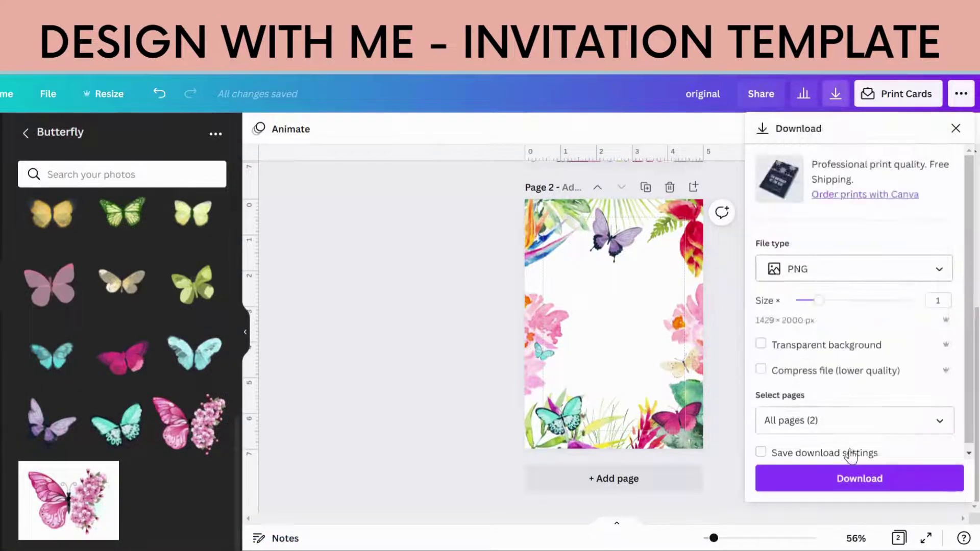
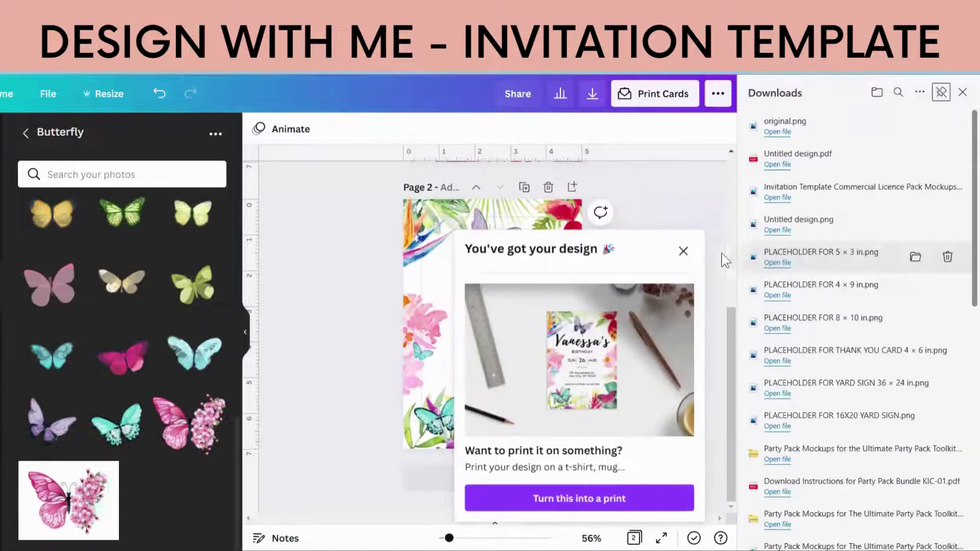
left_click(684, 251)
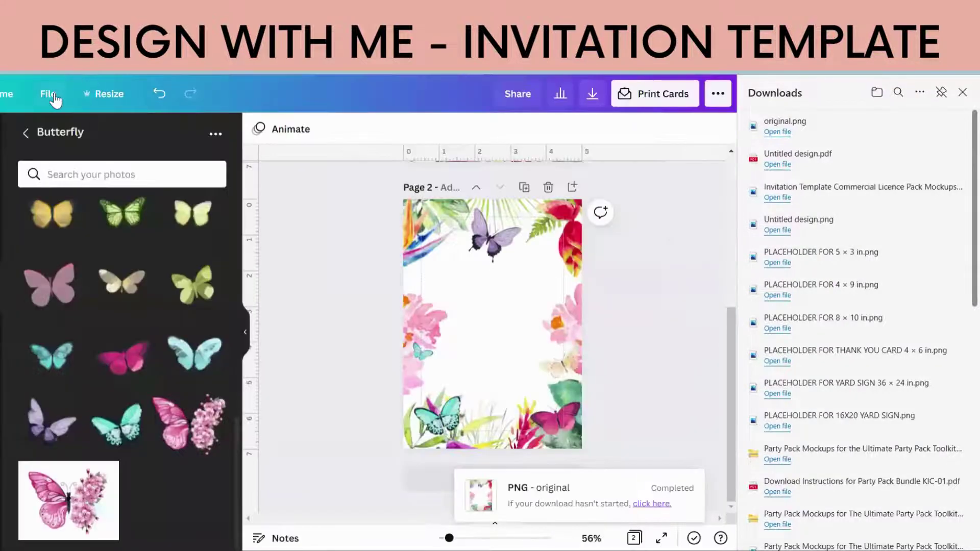
Step: Make a copy of the design, close the downloads list, and delete the copy's text-free second page
left_click(48, 94)
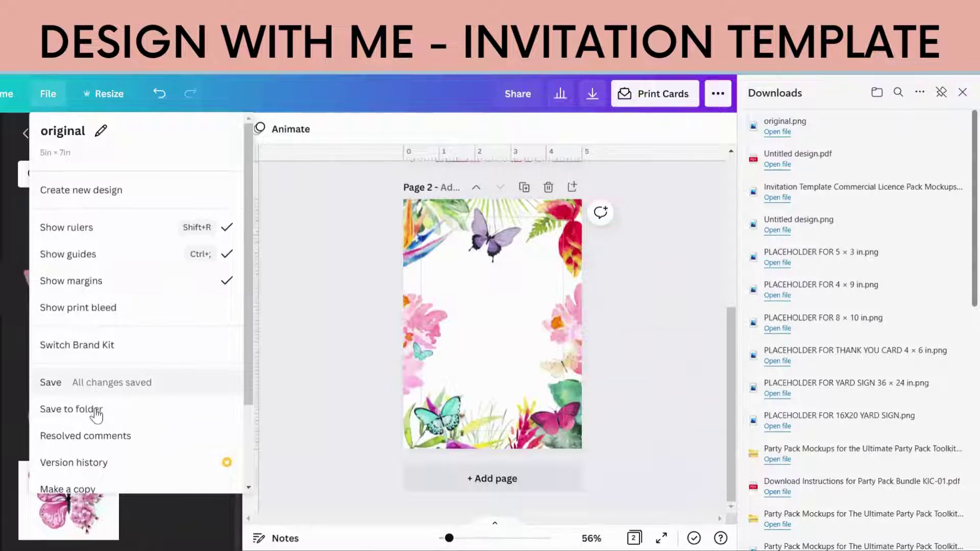
left_click(95, 487)
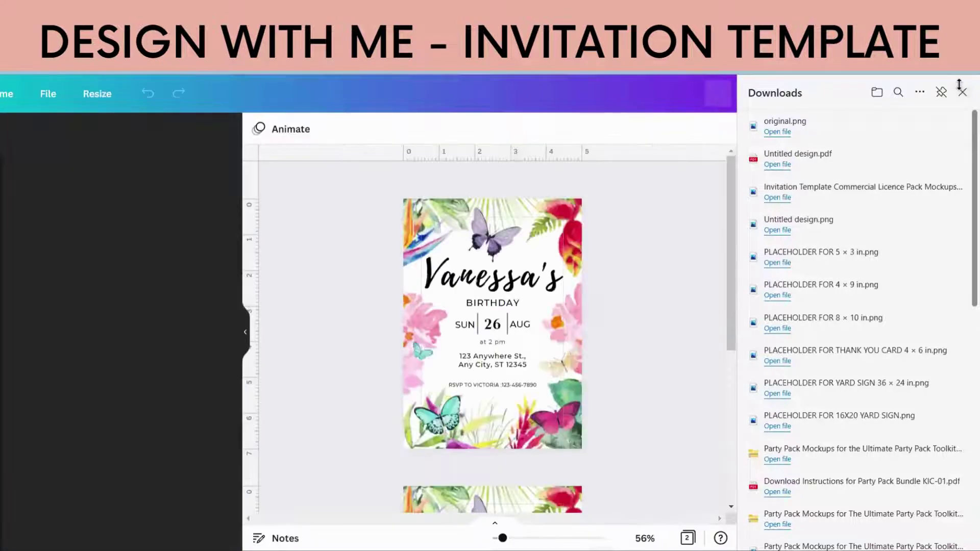
left_click(961, 92)
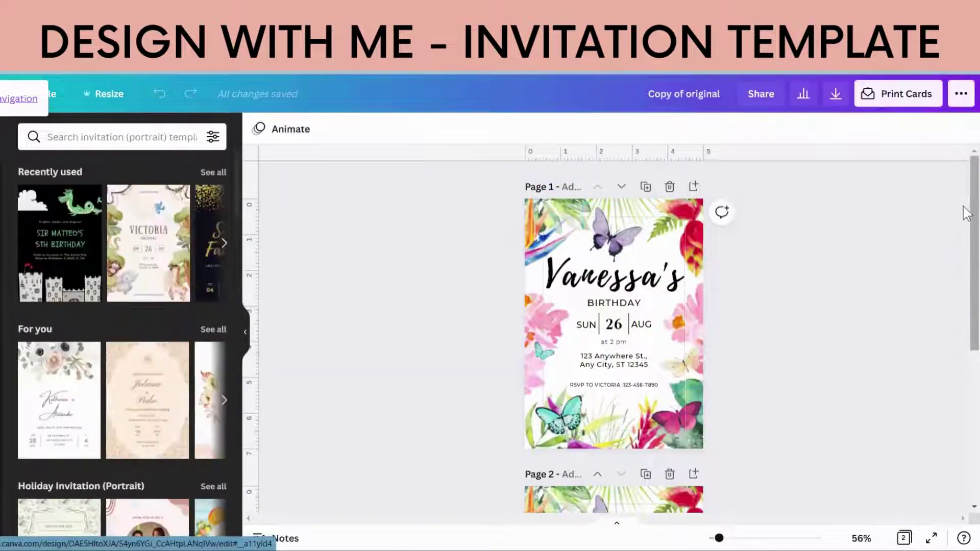
scroll(965, 263, "down", 5)
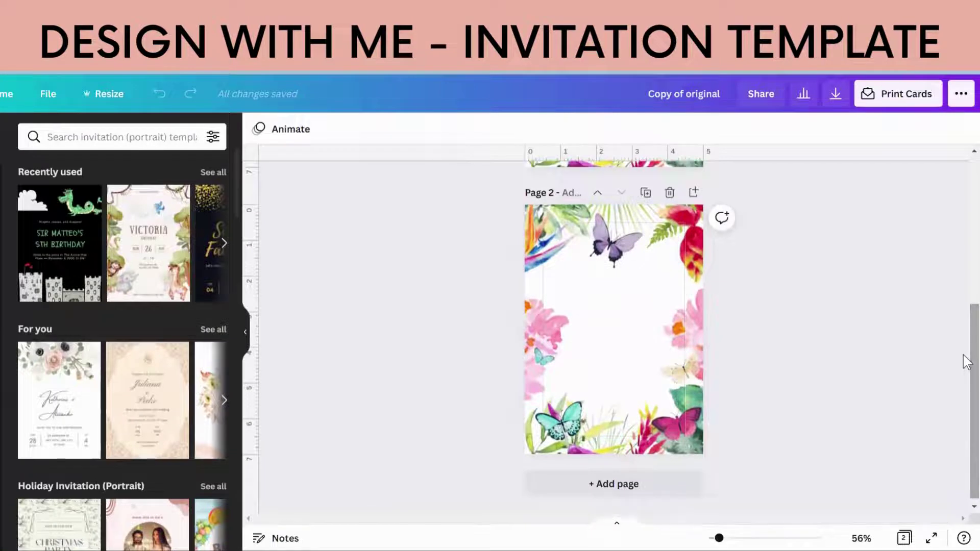
left_click(670, 193)
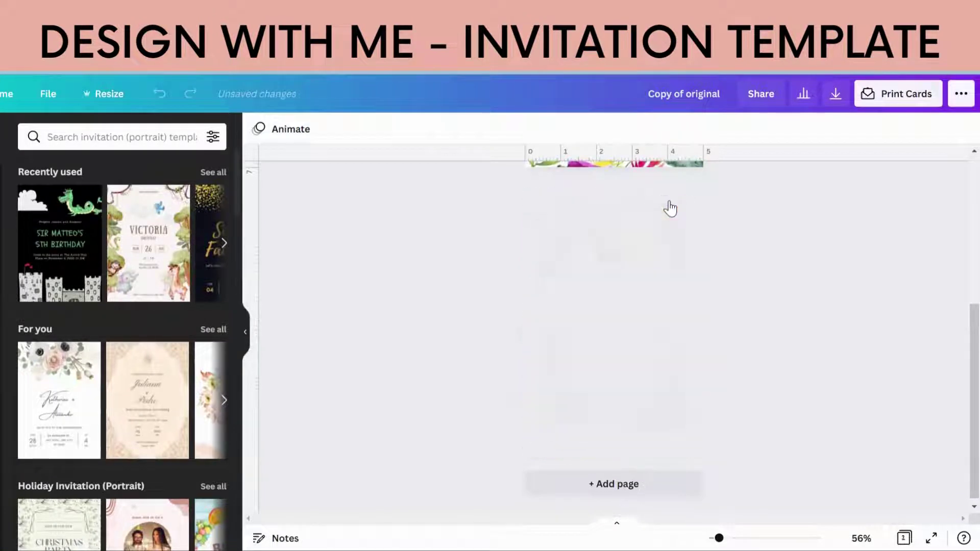
Step: Delete the leaves, flowers and purple butterfly along the top of the invitation page
left_click_drag(586, 291, 751, 229)
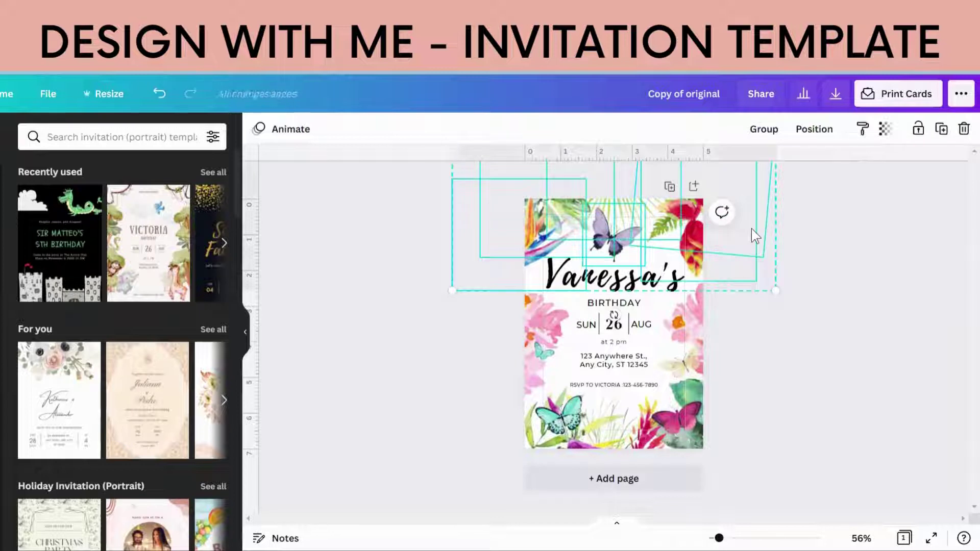
key("Delete")
left_click_drag(503, 300, 546, 439)
key("Delete")
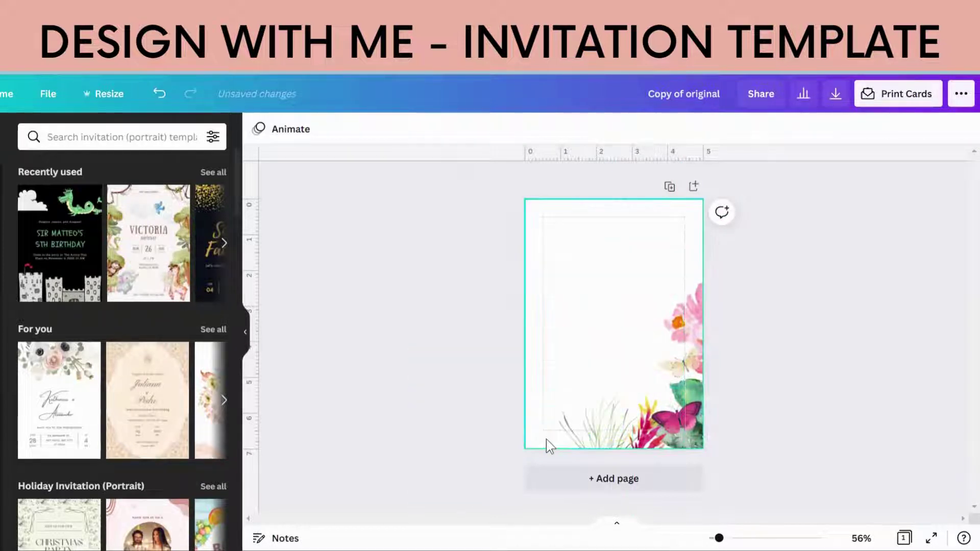
left_click(160, 93)
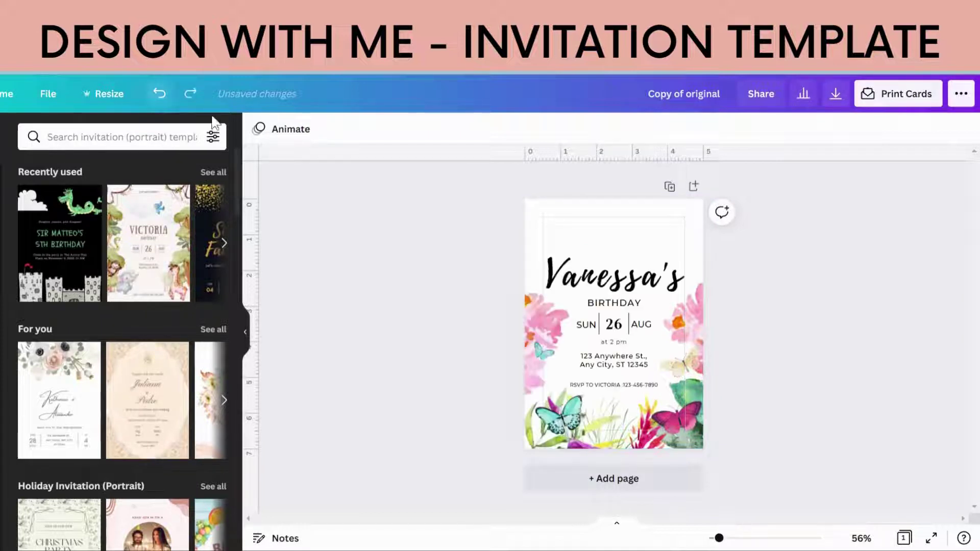
Step: Delete the remaining flowers, leaves and butterflies from the page's sides and bottom, keeping the invitation text
left_click_drag(520, 322, 532, 381)
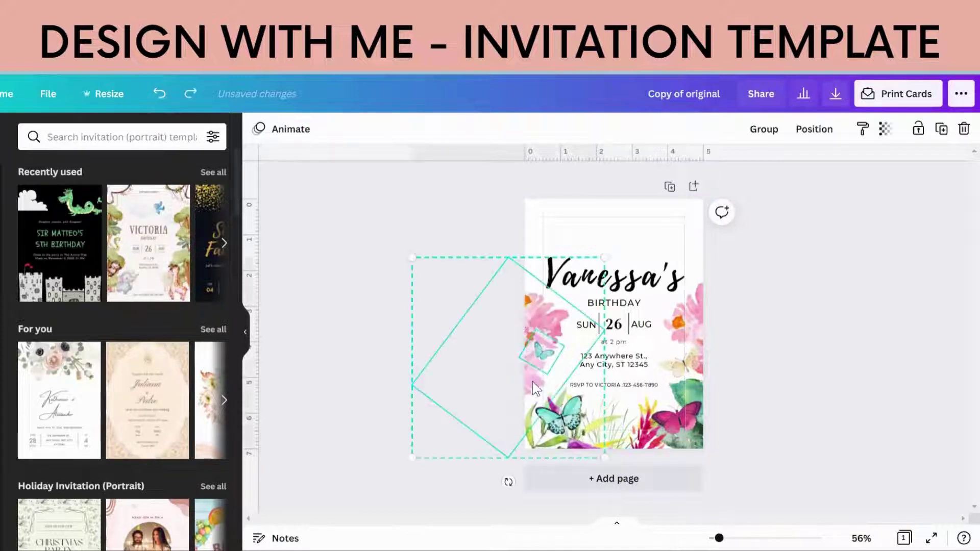
key("Delete")
left_click_drag(498, 419, 738, 439)
key("Delete")
left_click(684, 363)
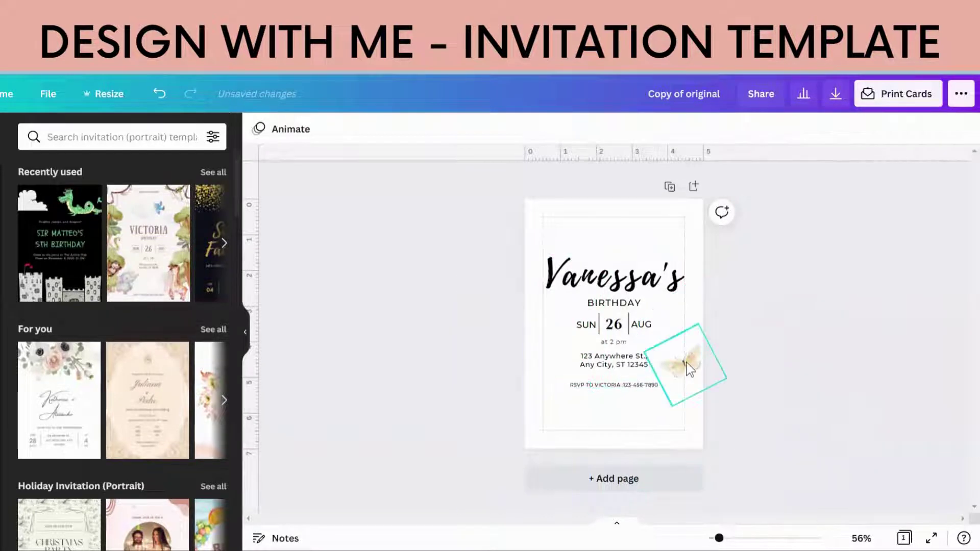
key("Delete")
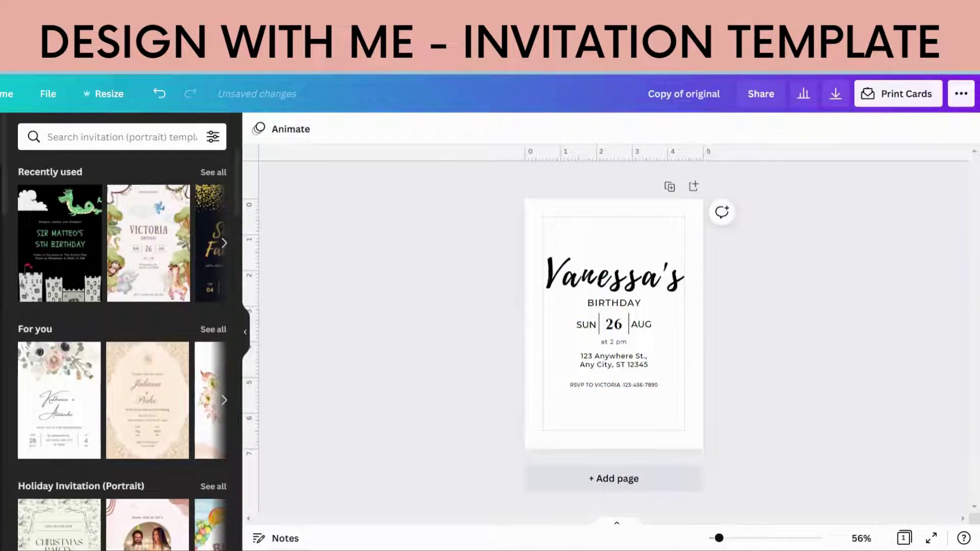
Step: Upload the image file original from the Downloads folder to the media library
left_click(3, 205)
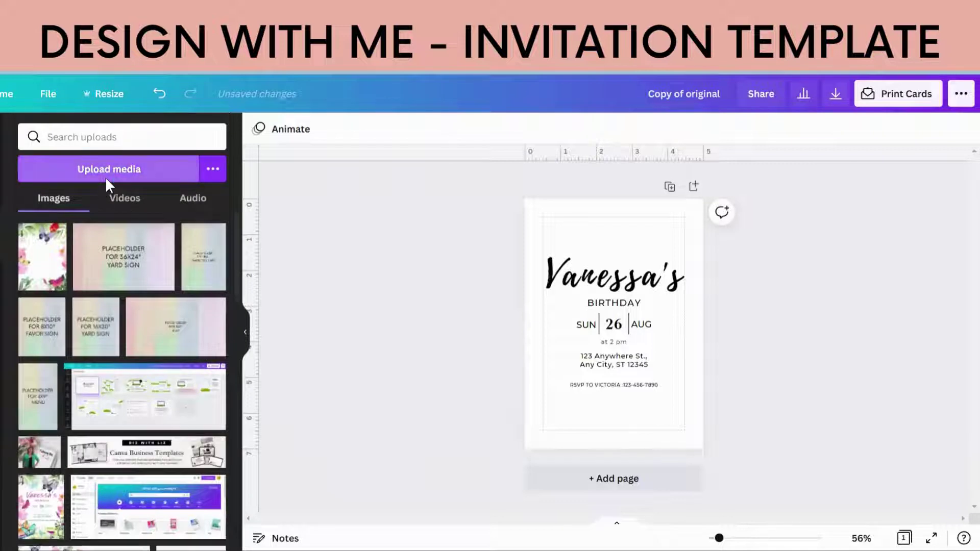
left_click(107, 179)
left_click(605, 195)
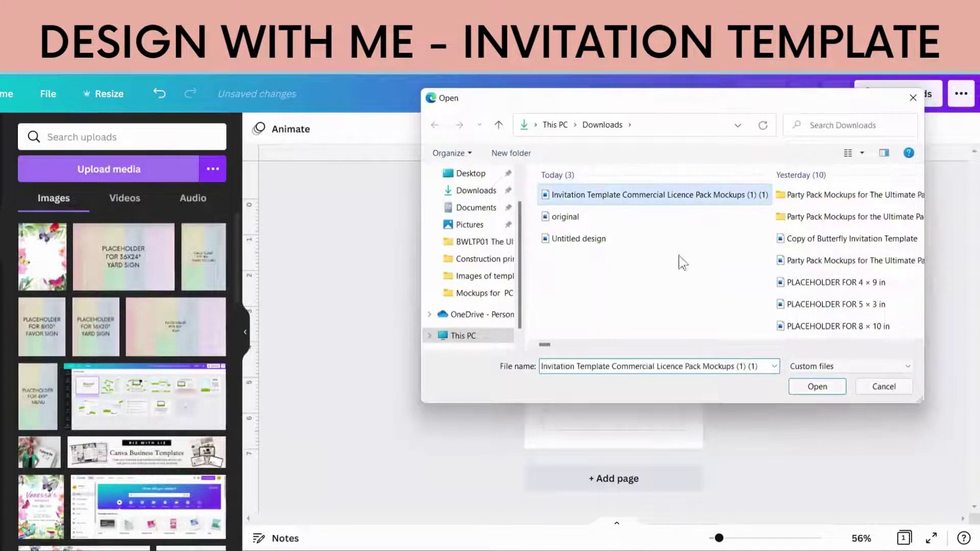
left_click(559, 219)
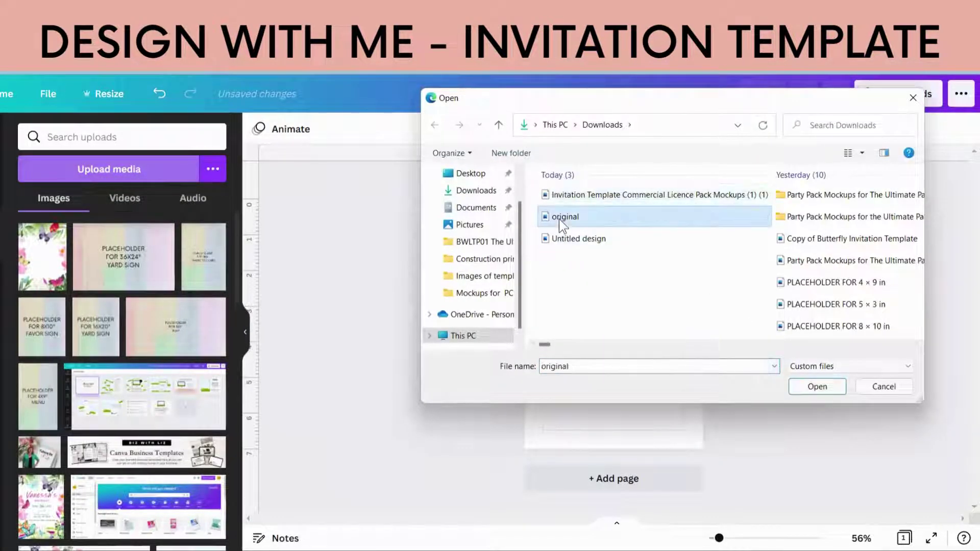
left_click(800, 388)
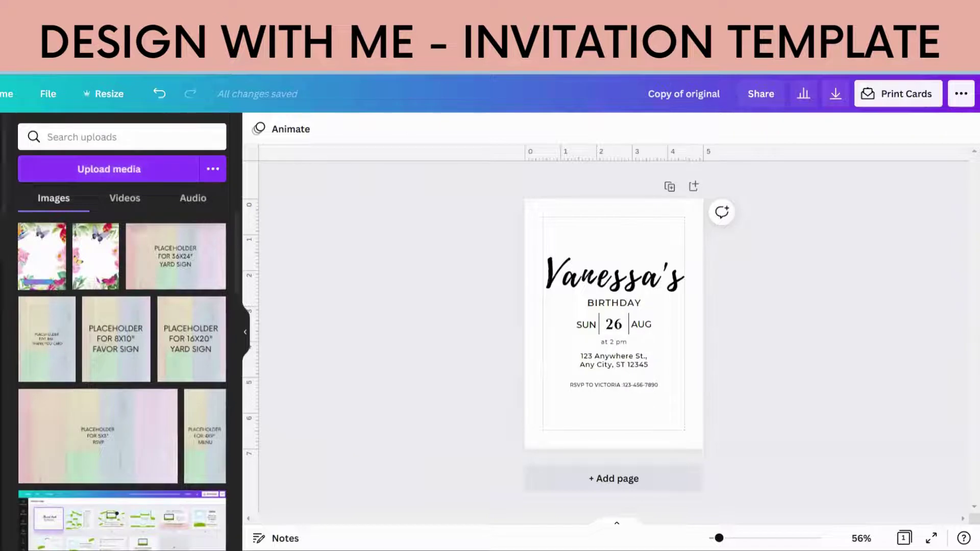
Step: Set the uploaded floral butterfly frame image as the page background behind the invitation text, keeping its full-page crop
left_click_drag(36, 258, 538, 210)
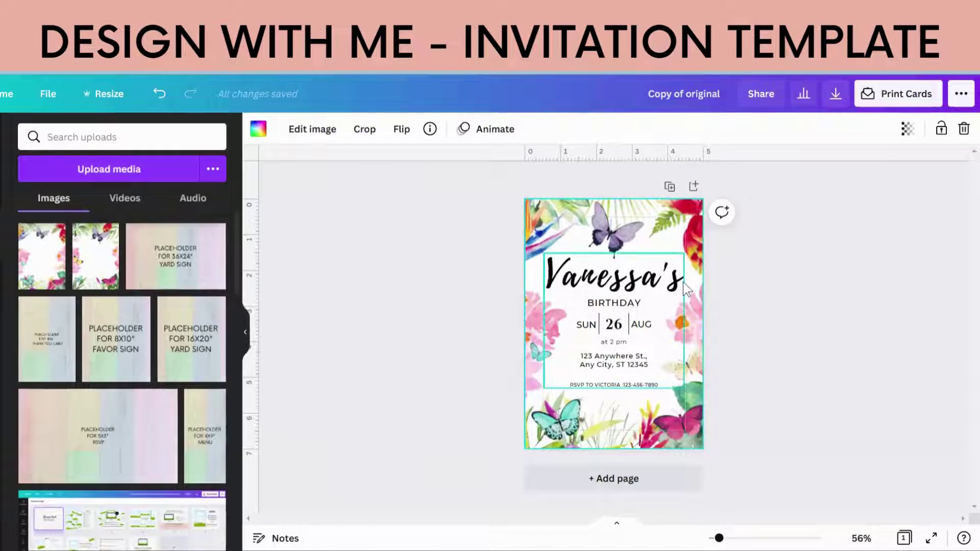
double_click(558, 219)
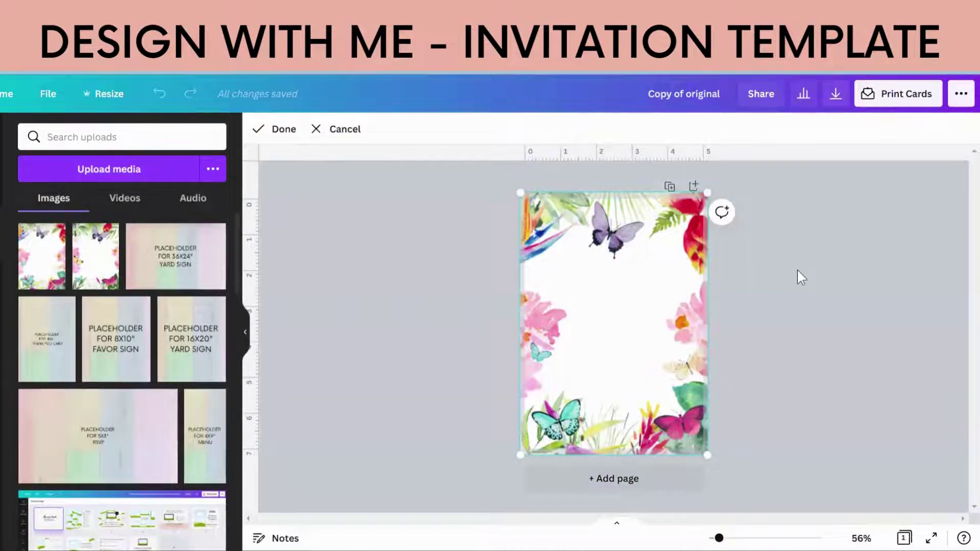
left_click(797, 270)
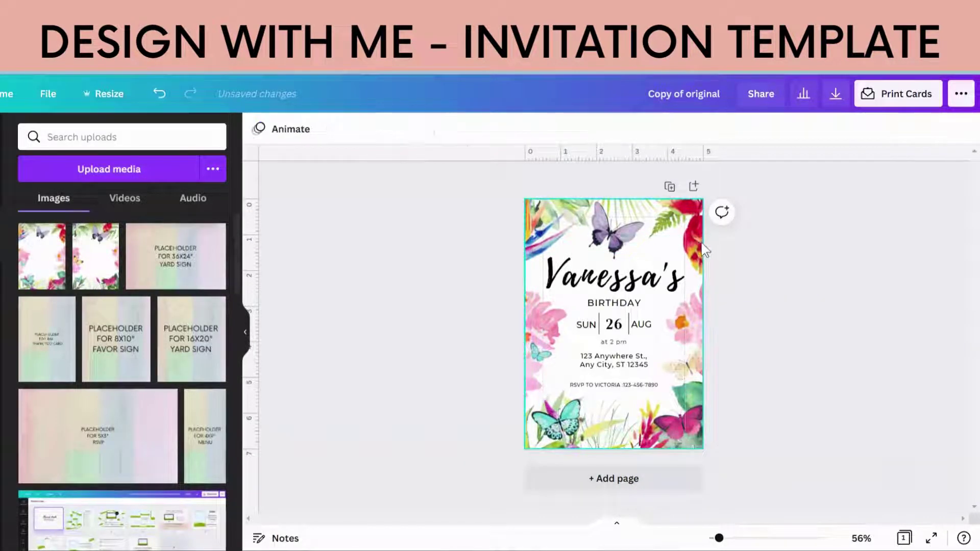
Step: Check that the name heading inside the invitation's text group can be selected for editing over the background image
left_click(617, 378)
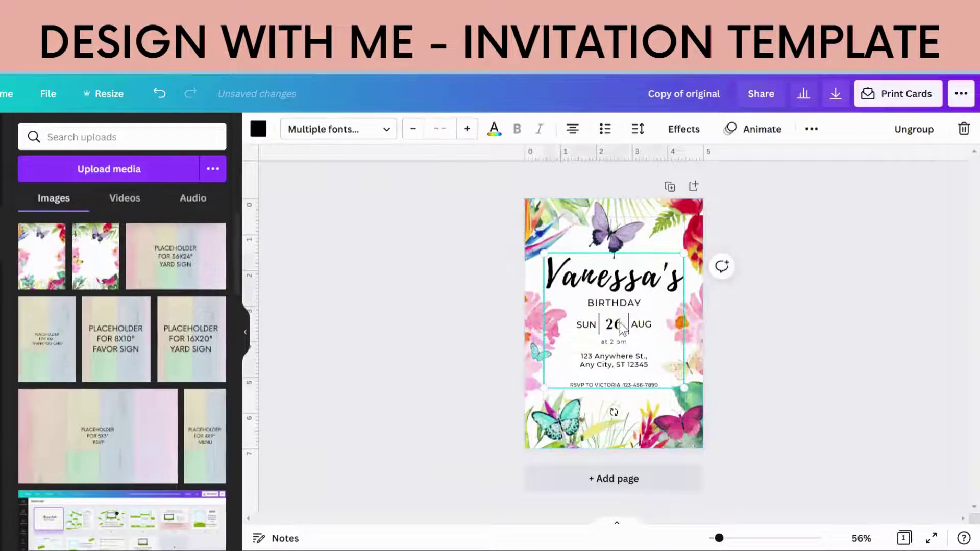
left_click(618, 277)
double_click(618, 277)
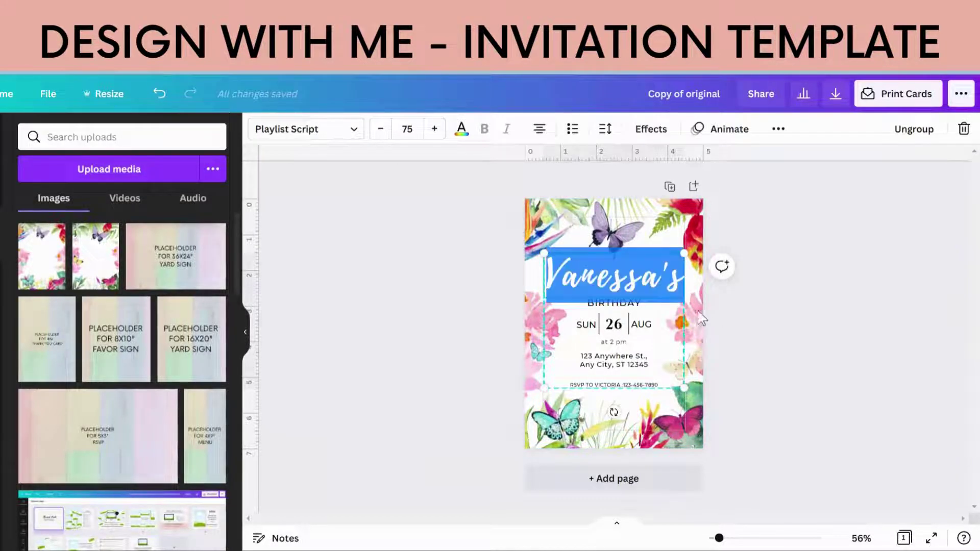
left_click(722, 324)
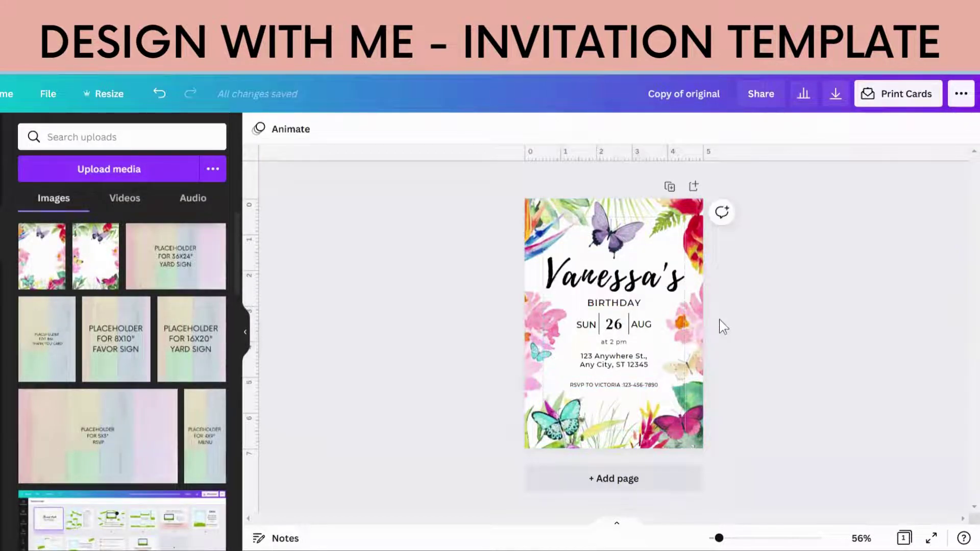
Step: Set the design's share link to "use as template" and close the sharing options
left_click(763, 96)
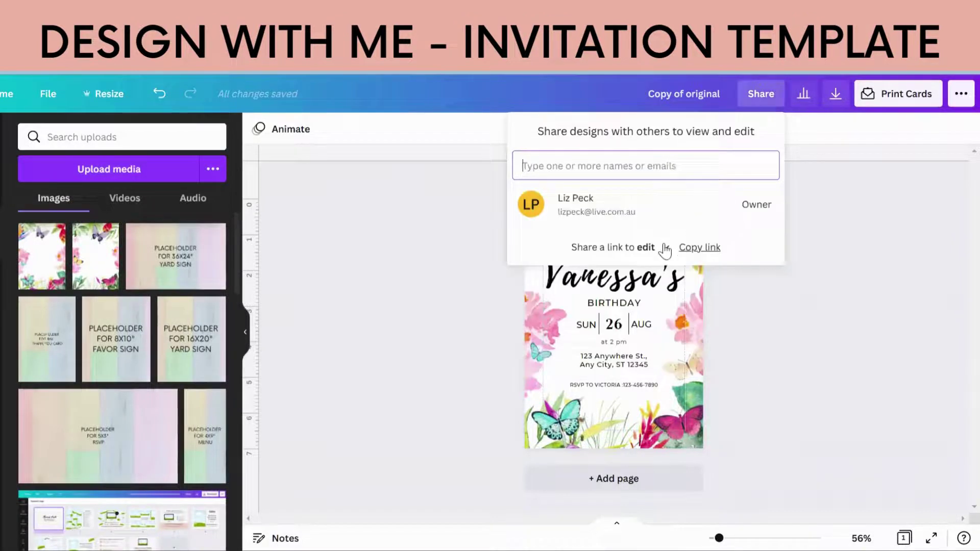
left_click(665, 248)
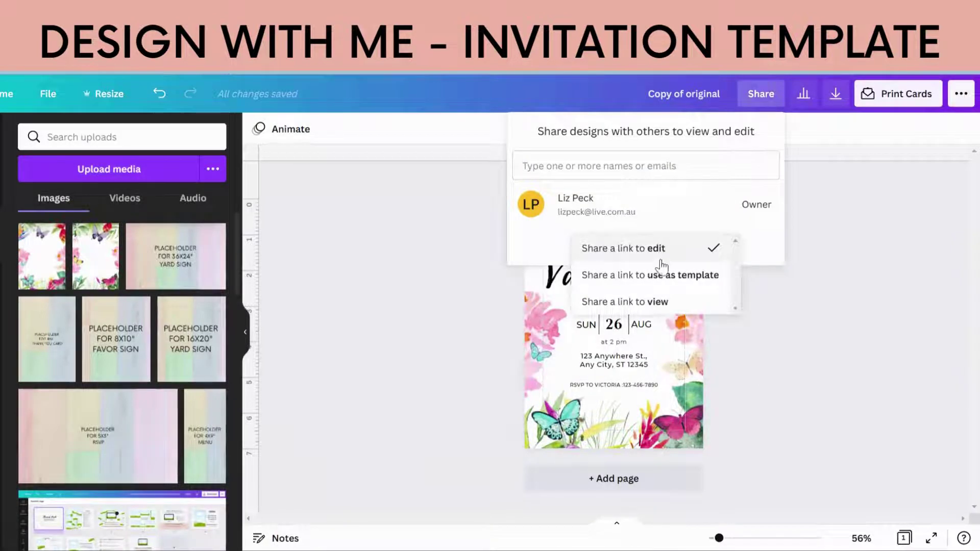
left_click(690, 283)
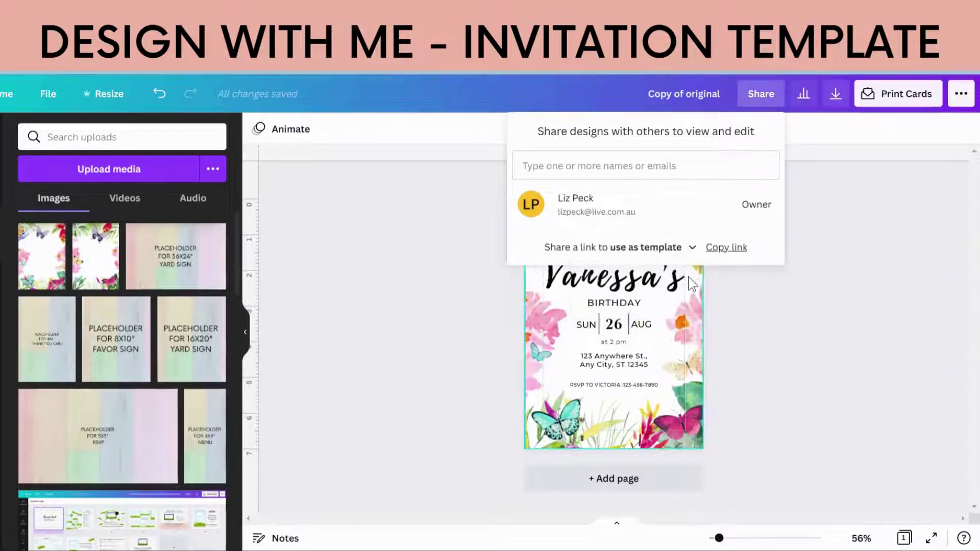
left_click(827, 240)
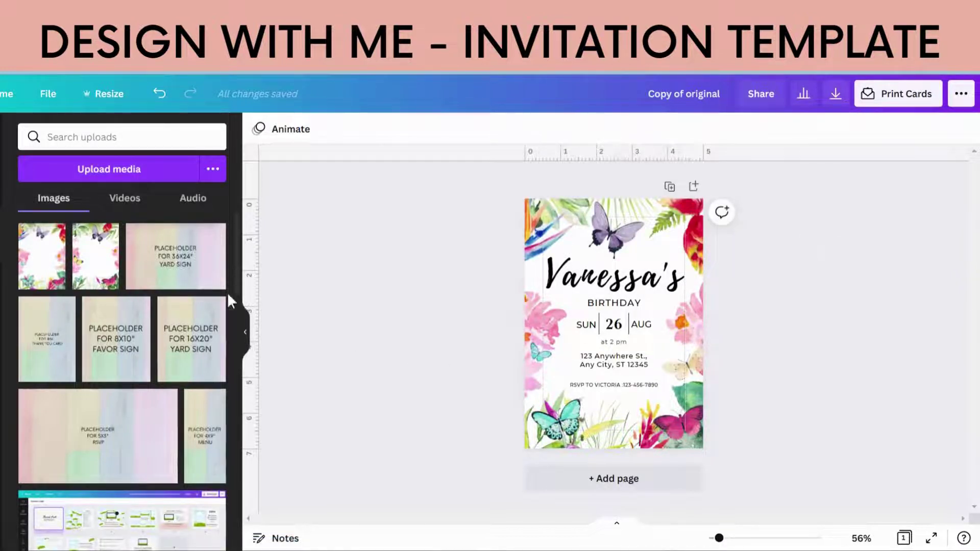
Step: Hide the side panel in the Invitation Template Commercial Licence Pack Mockups design and examine its pages from the first through page 10
left_click(245, 337)
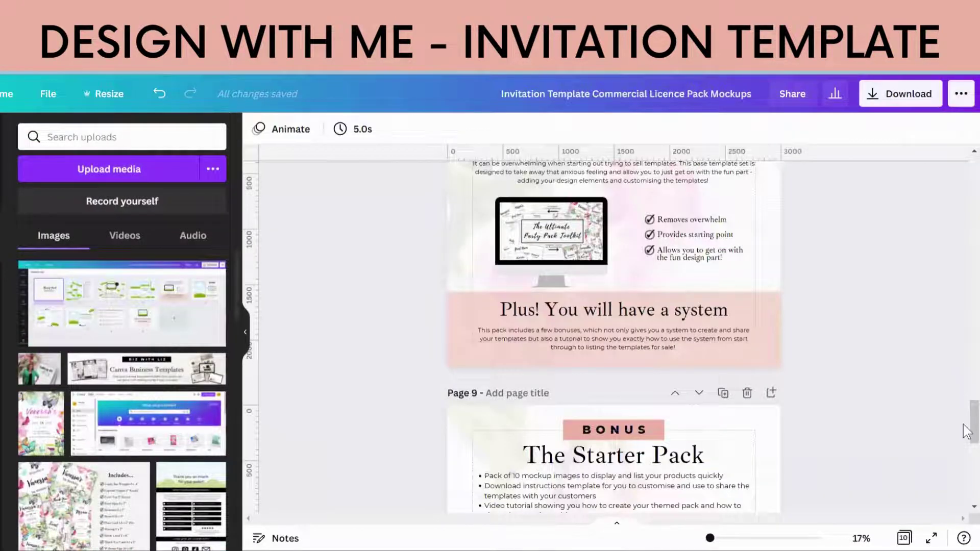
left_click(245, 332)
left_click_drag(967, 405, 967, 173)
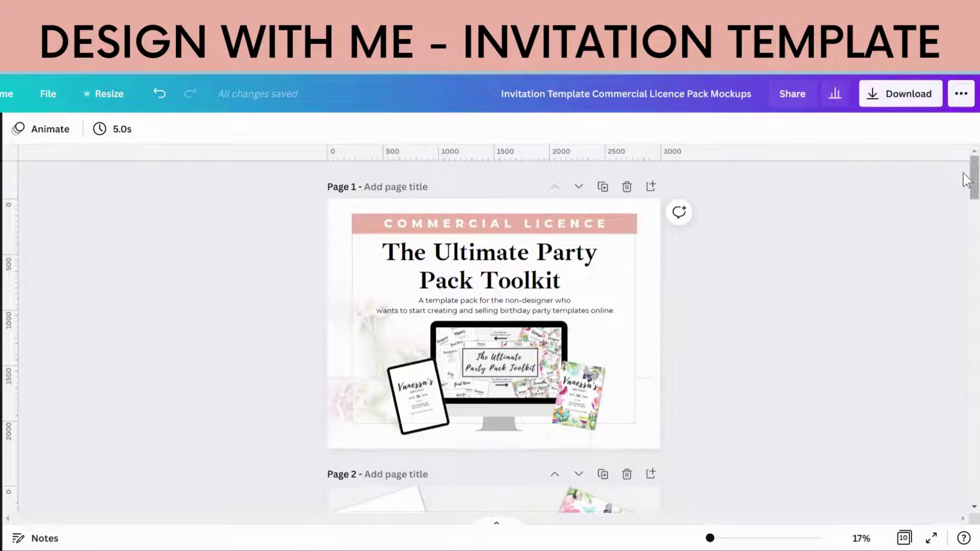
scroll(966, 180, "down", 6)
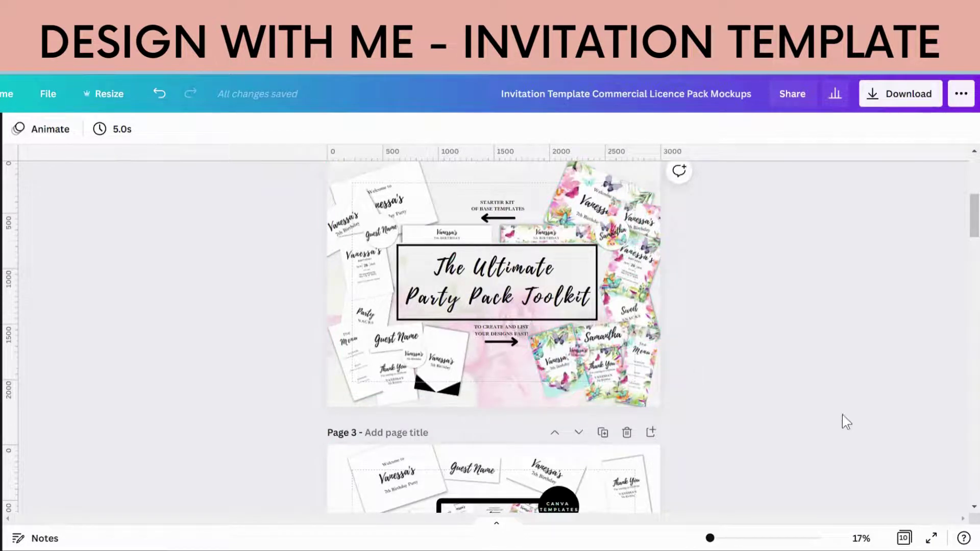
scroll(964, 260, "down", 5)
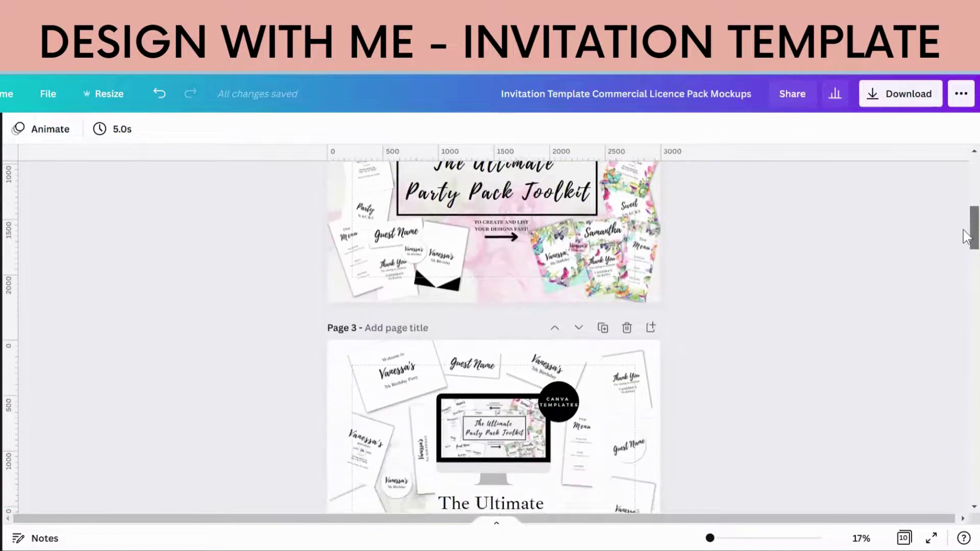
scroll(963, 258, "down", 10)
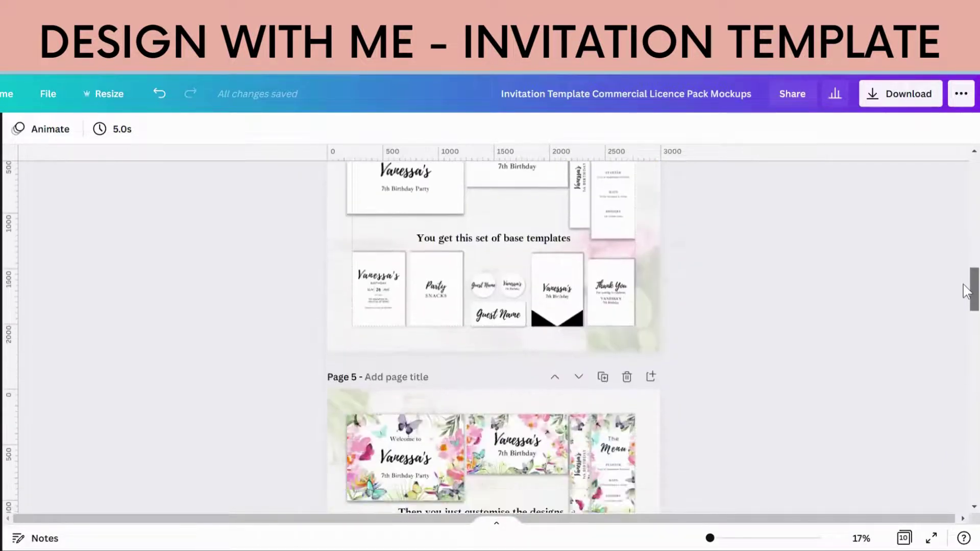
scroll(966, 315, "down", 6)
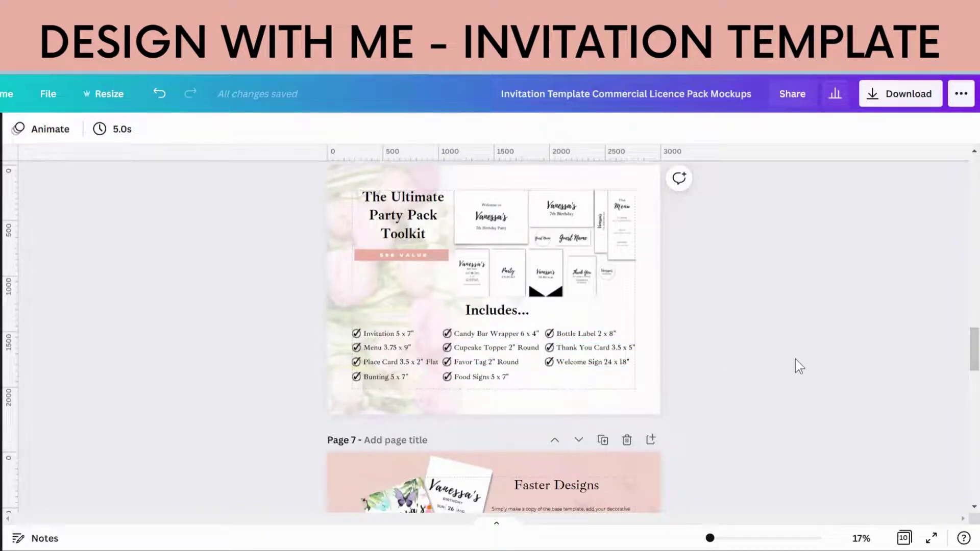
scroll(966, 342, "down", 2)
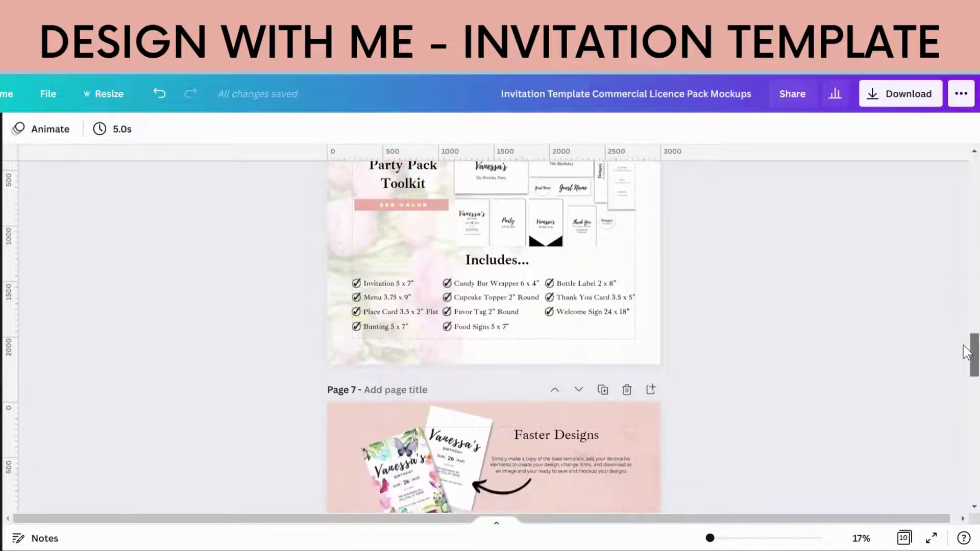
scroll(966, 345, "up", 2)
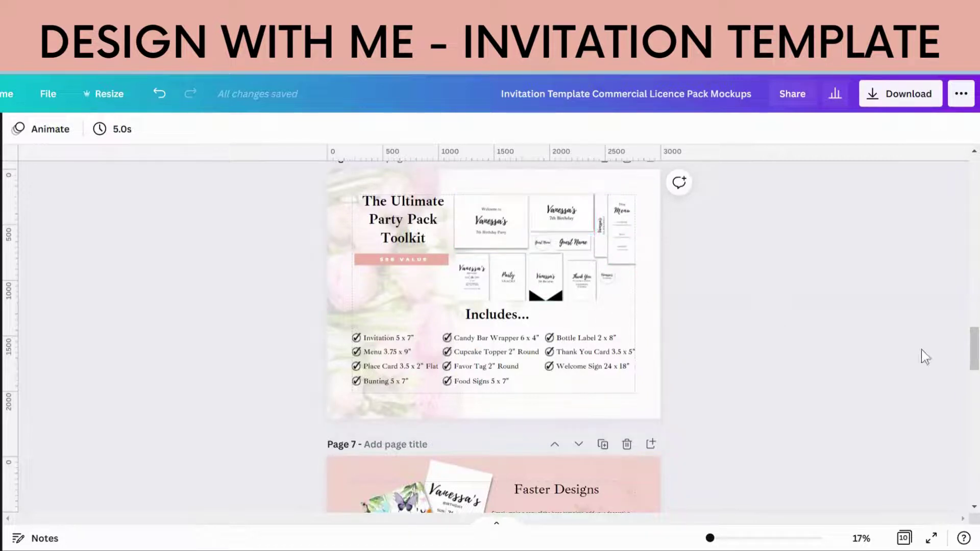
left_click_drag(967, 357, 966, 455)
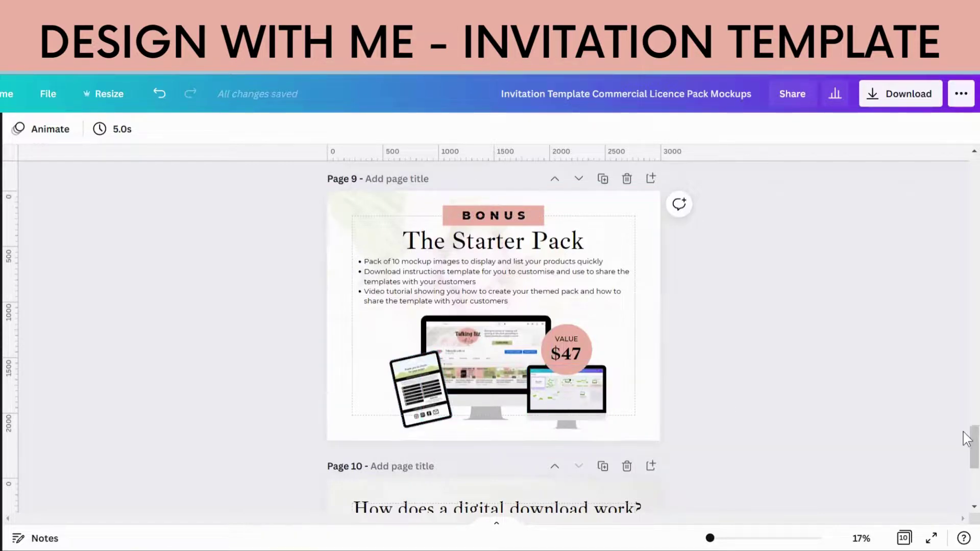
scroll(965, 442, "down", 1)
left_click_drag(968, 446, 967, 485)
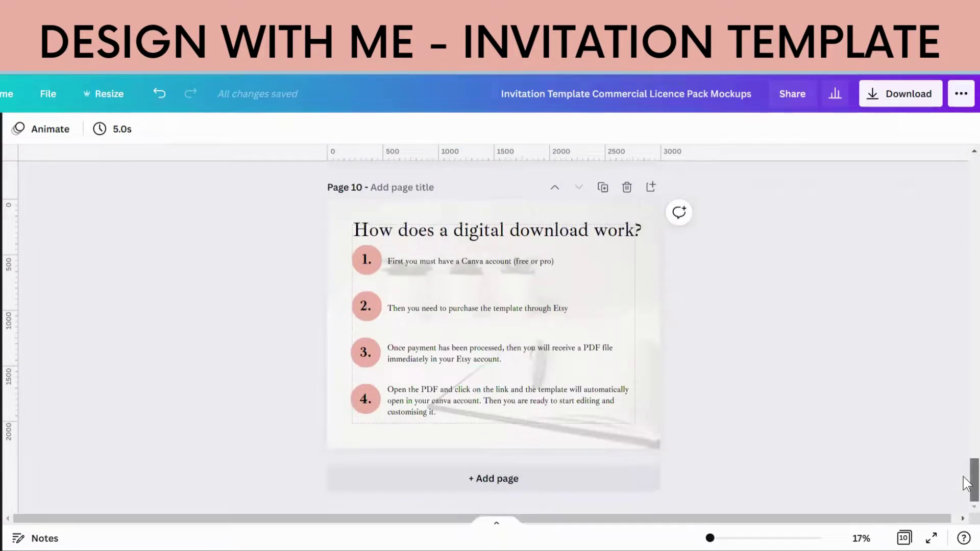
left_click_drag(968, 472, 967, 442)
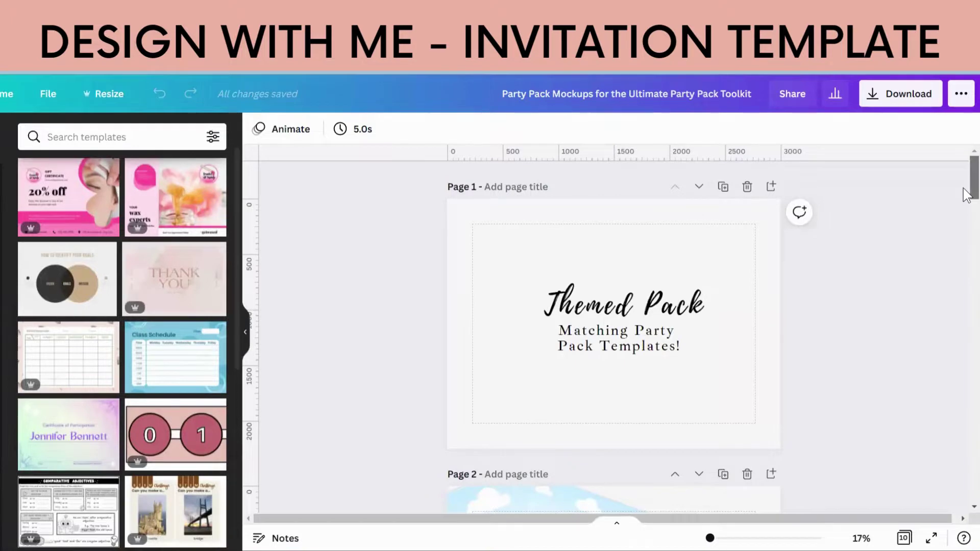
Step: Look through the pages of the Party Pack Mockups for the Ultimate Party Pack Toolkit design
left_click_drag(967, 195, 967, 384)
left_click_drag(968, 391, 967, 493)
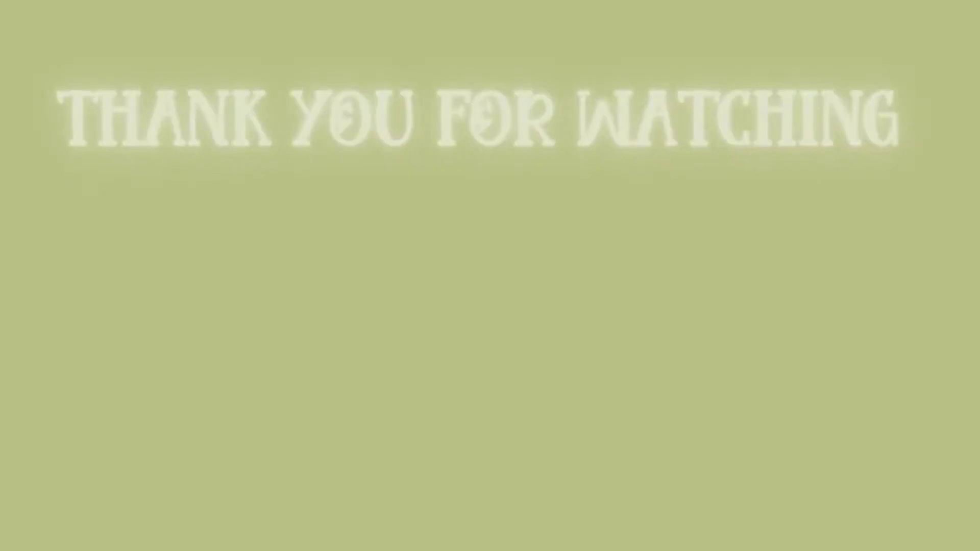